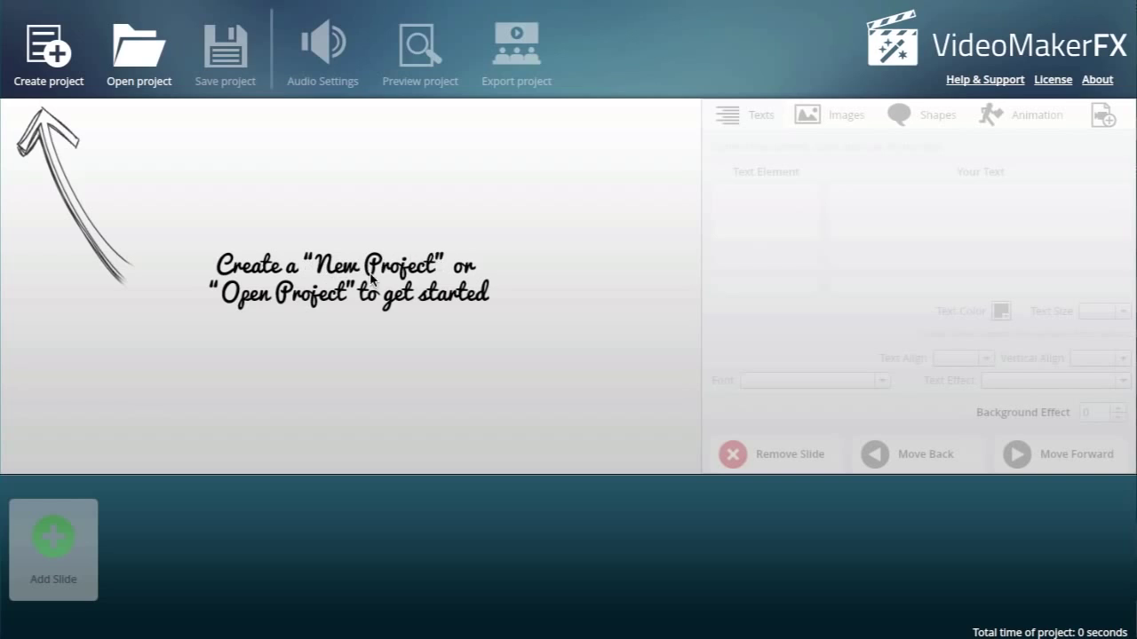
# - Create a new empty VideoMakerFX project named FirstV
pyautogui.click(55, 61)
pyautogui.click(544, 315)
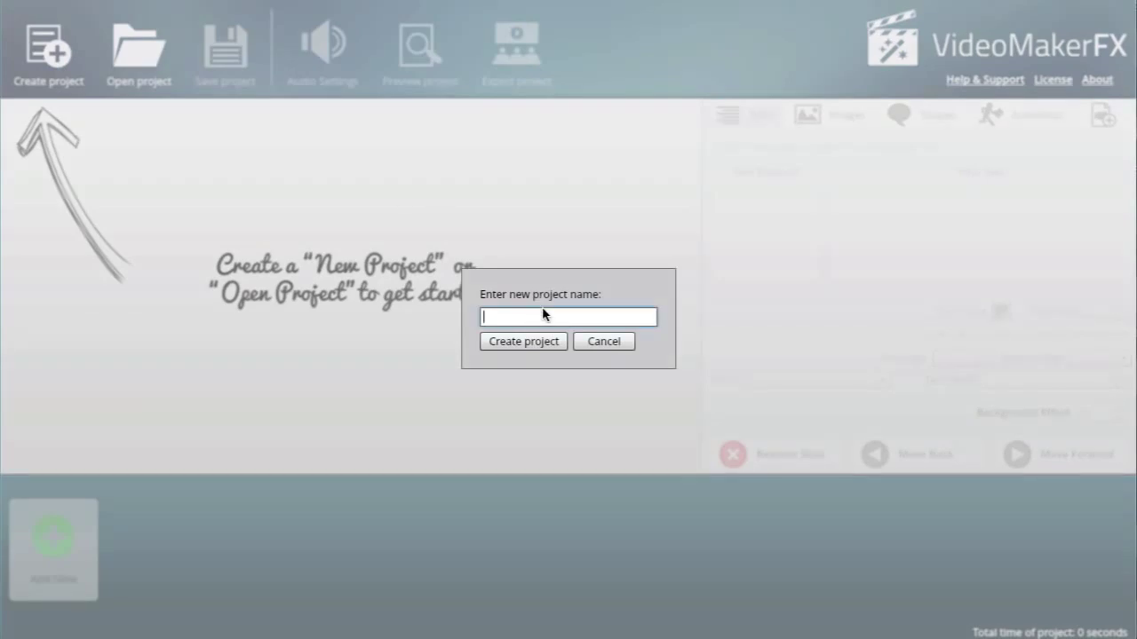
pyautogui.write('FirstVideo')
pyautogui.click(532, 342)
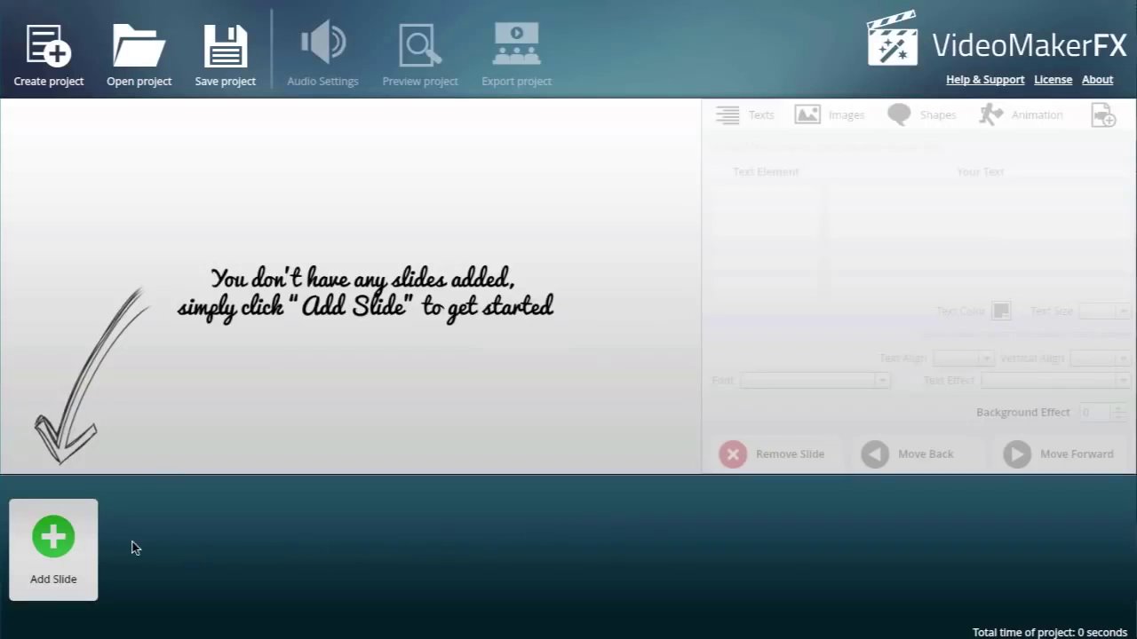
# - Preview the EXPRESS Video Sales Letter text and image layouts in the slide picker
pyautogui.click(59, 540)
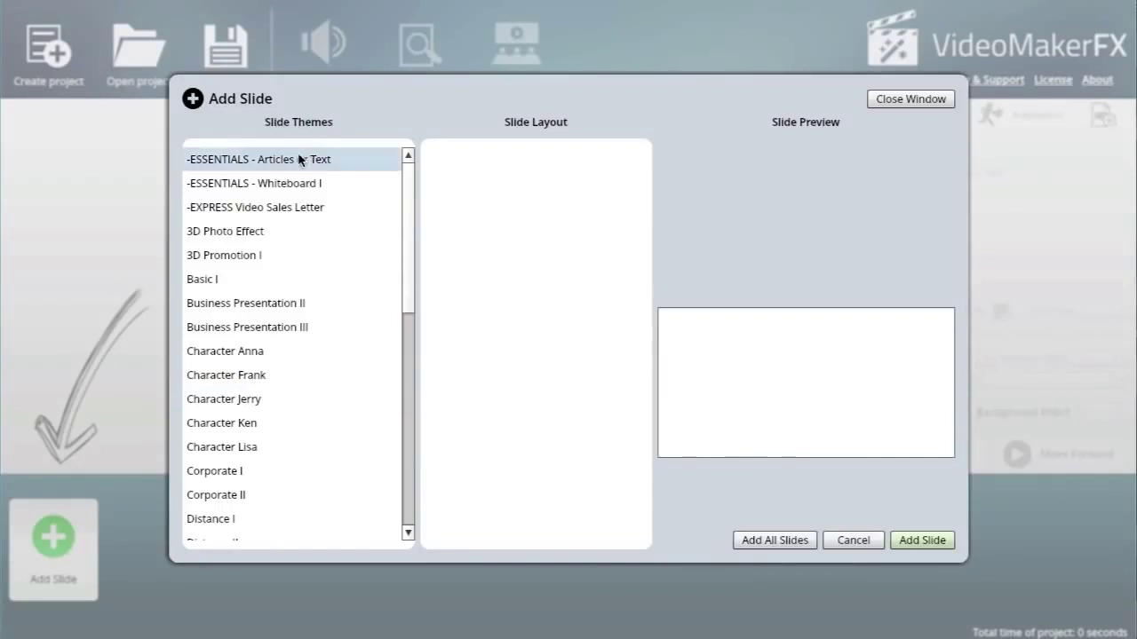
pyautogui.click(281, 210)
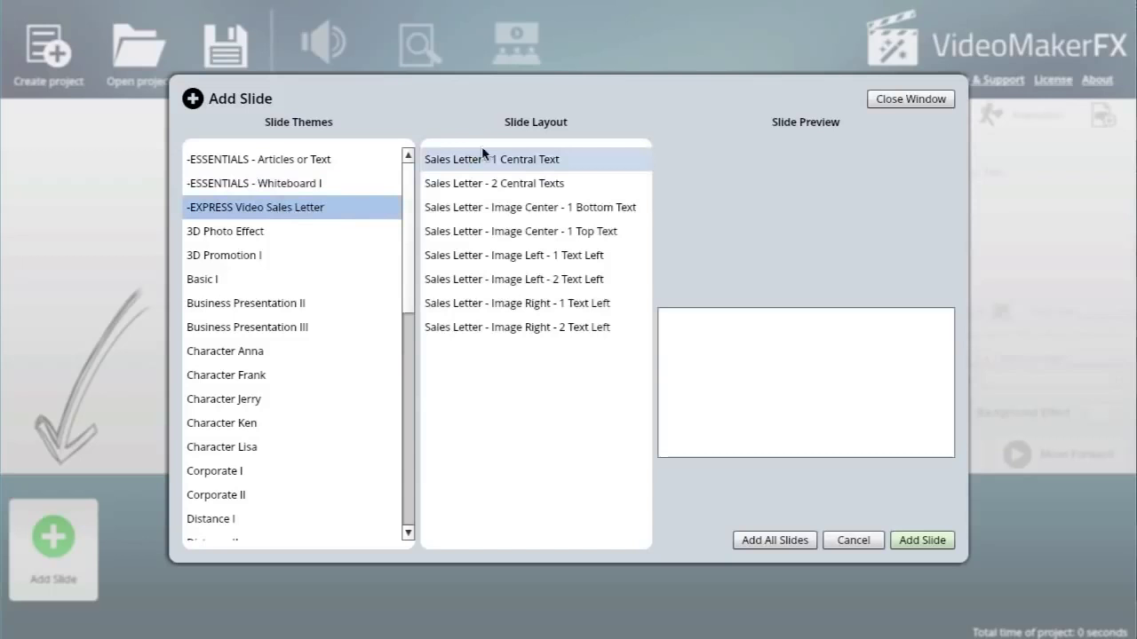
pyautogui.click(503, 161)
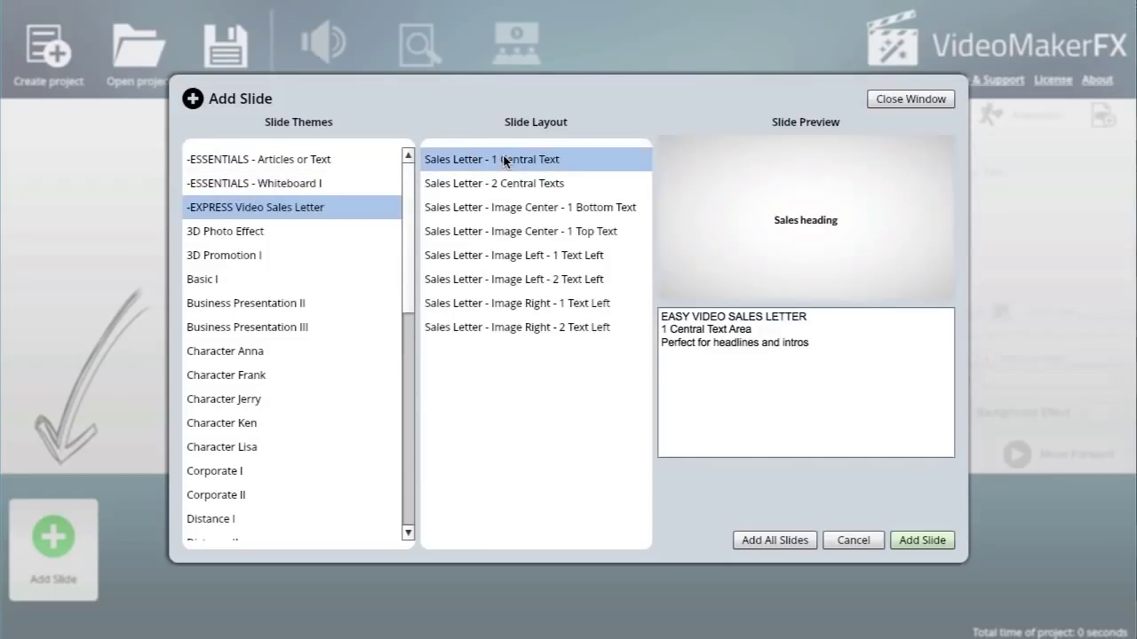
pyautogui.click(513, 182)
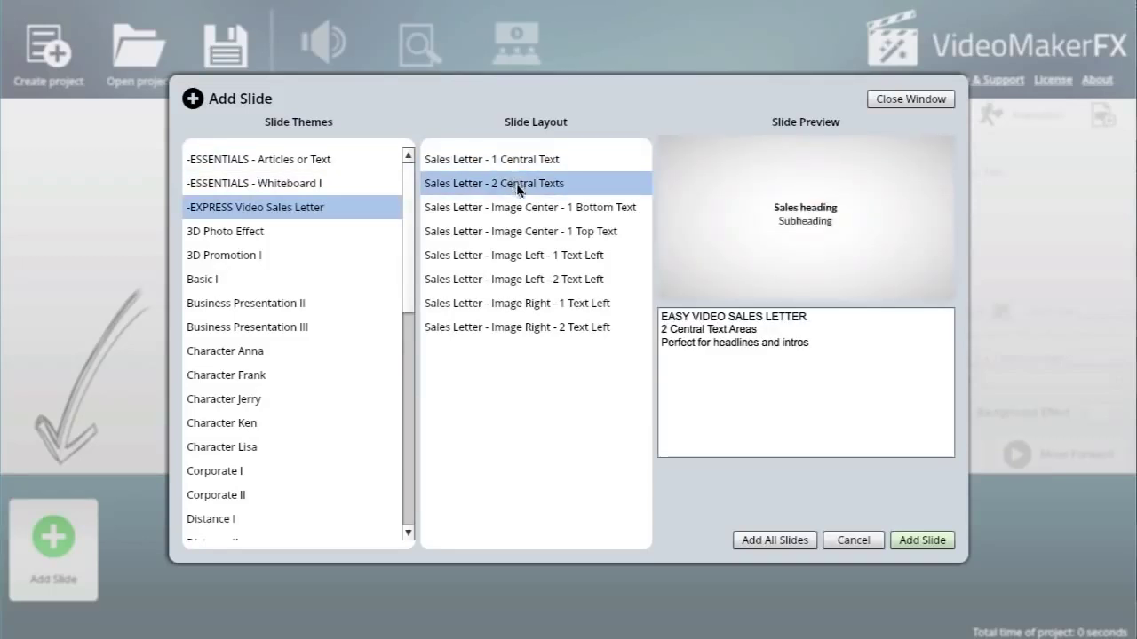
pyautogui.click(522, 210)
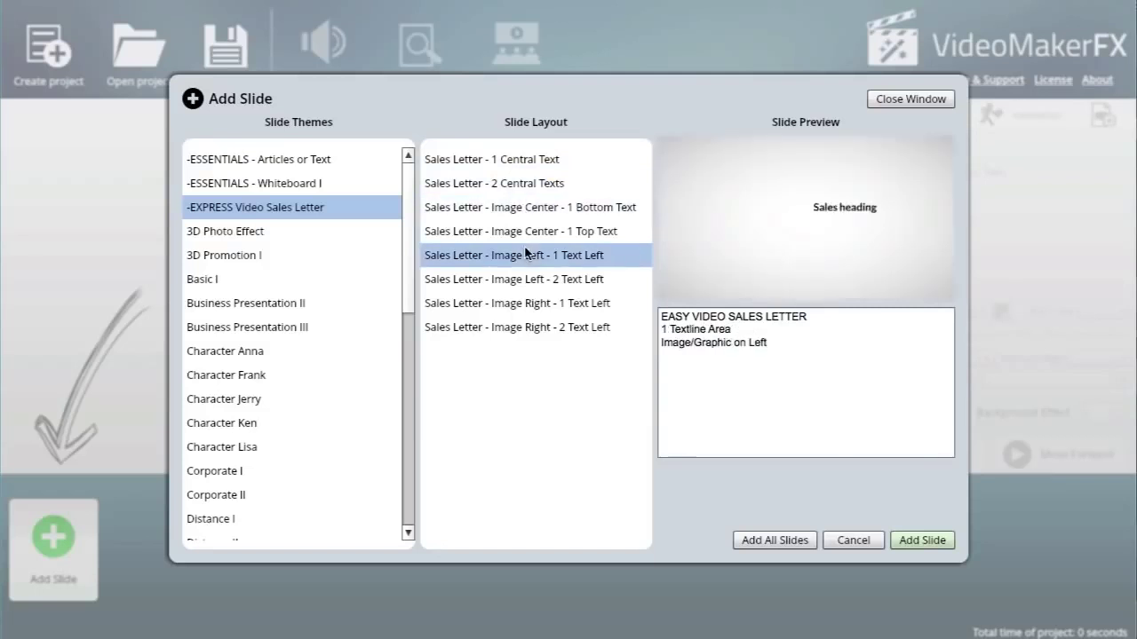
pyautogui.click(523, 278)
pyautogui.click(520, 304)
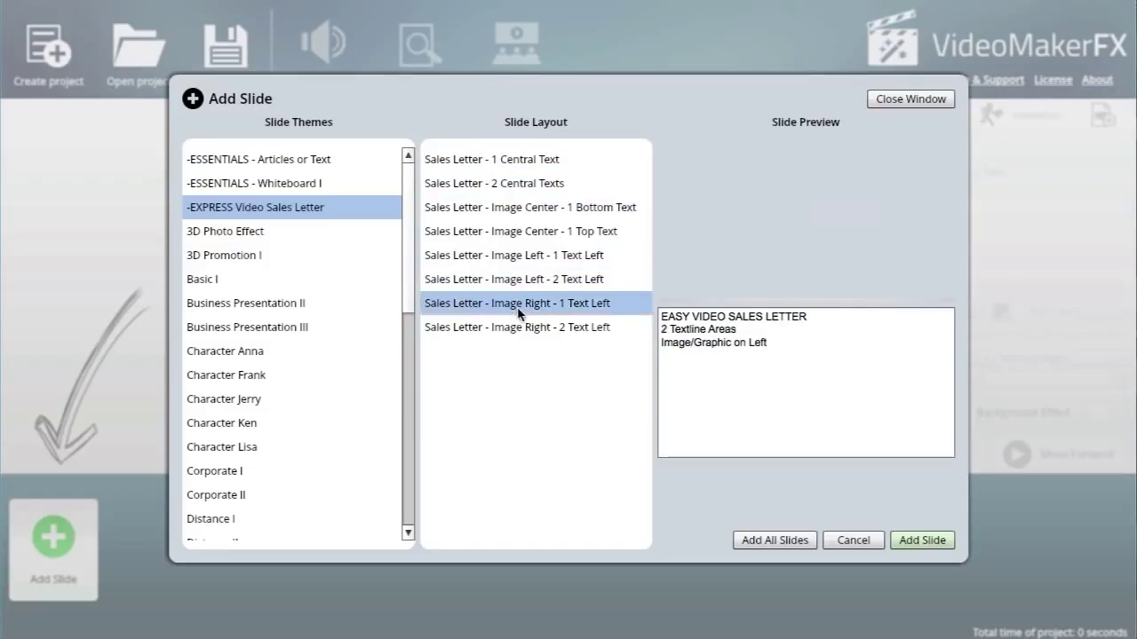
pyautogui.click(517, 330)
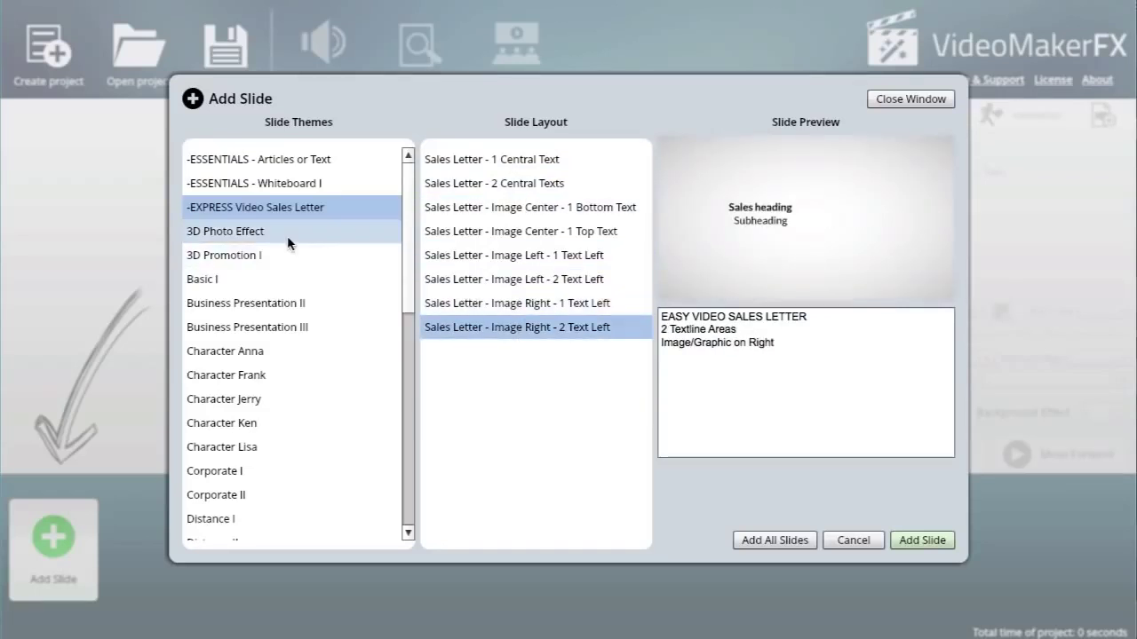
# - Preview the Whiteboard I hand-drawing layouts: 6, 8 and 10 seconds
pyautogui.click(296, 182)
pyautogui.click(502, 161)
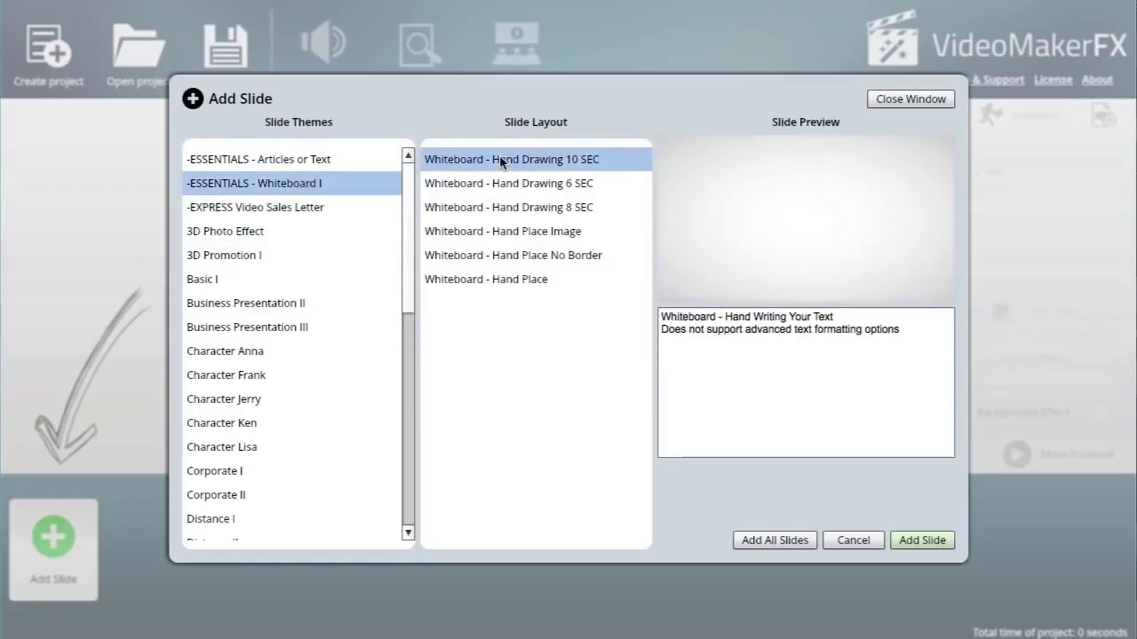
pyautogui.click(508, 181)
pyautogui.click(518, 205)
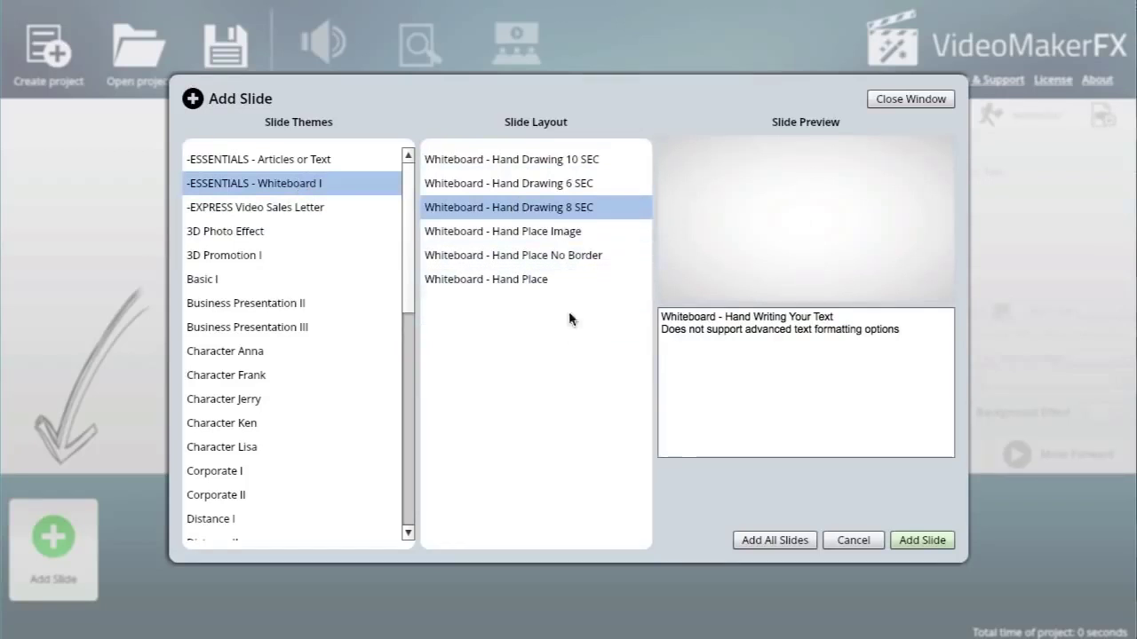
pyautogui.click(533, 169)
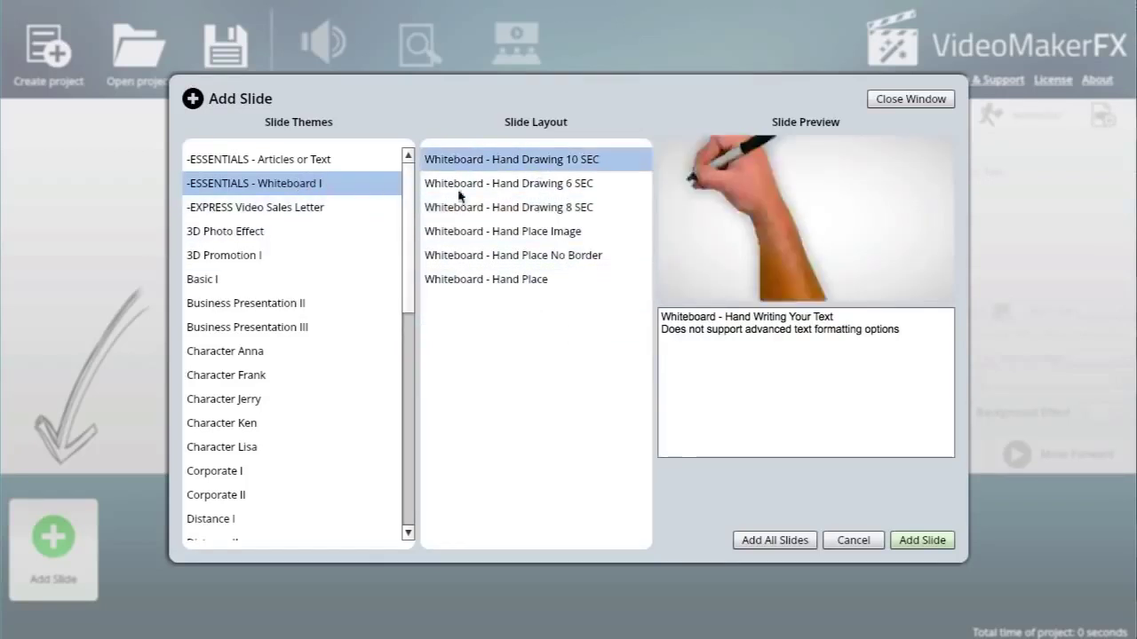
# - Select Whiteboard Set I, preview slides 1 and 2, and return to slide 1
pyautogui.moveTo(411, 219); pyautogui.dragTo(417, 467)
pyautogui.click(325, 480)
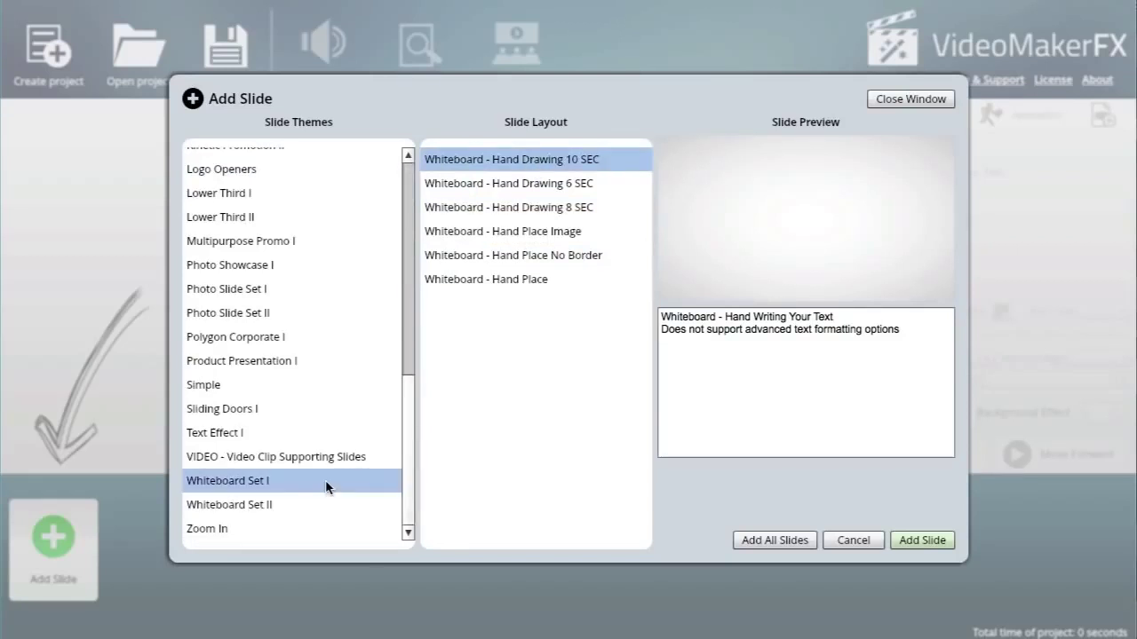
pyautogui.click(544, 155)
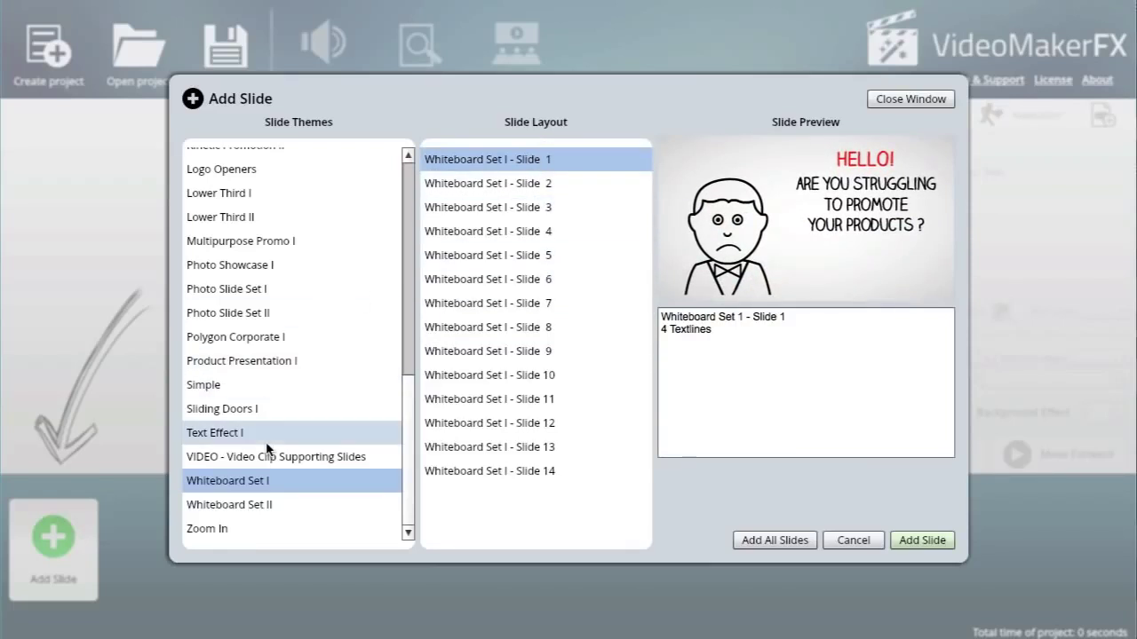
pyautogui.click(518, 183)
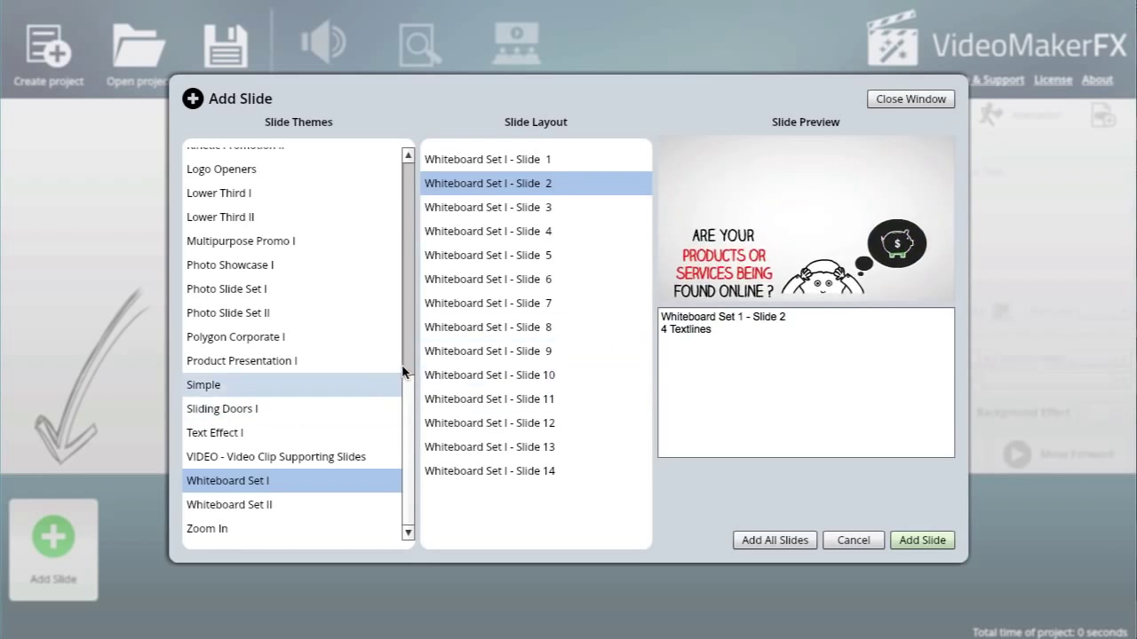
pyautogui.press('Up')
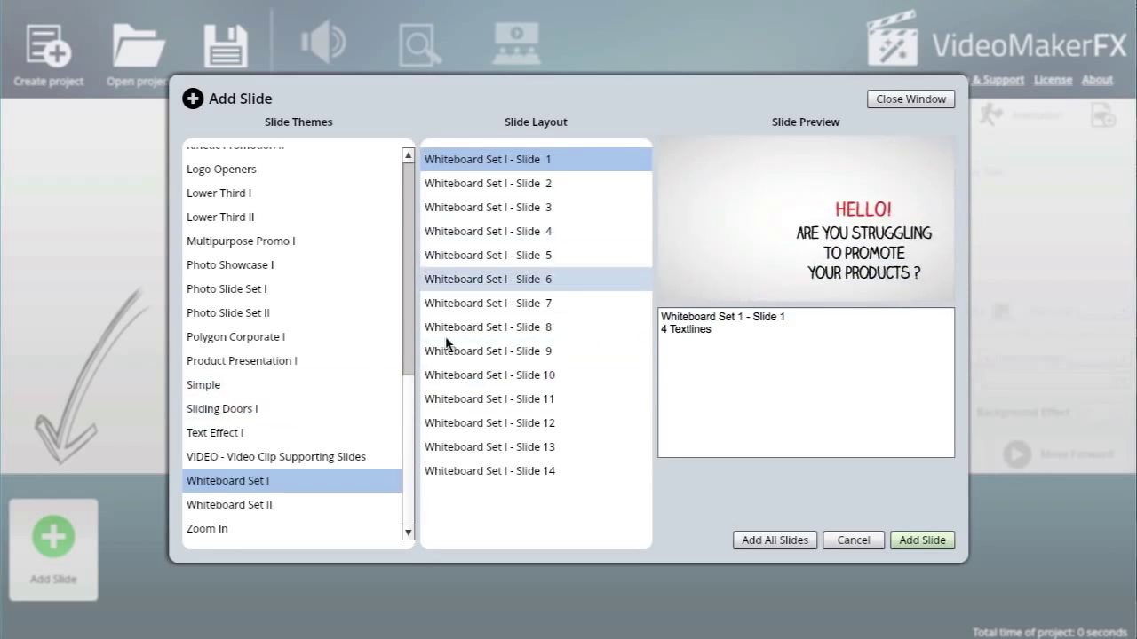
# - Add all Whiteboard Set I slides and select the WE CAN HELP YOU slide
pyautogui.click(785, 540)
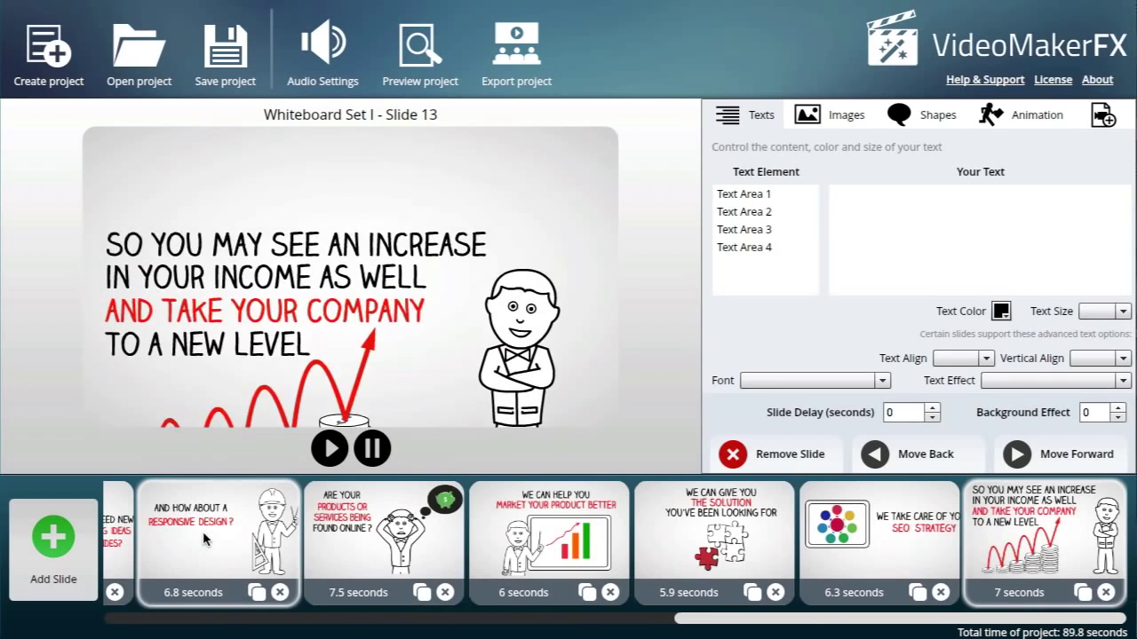
pyautogui.click(203, 531)
pyautogui.click(382, 533)
pyautogui.click(545, 525)
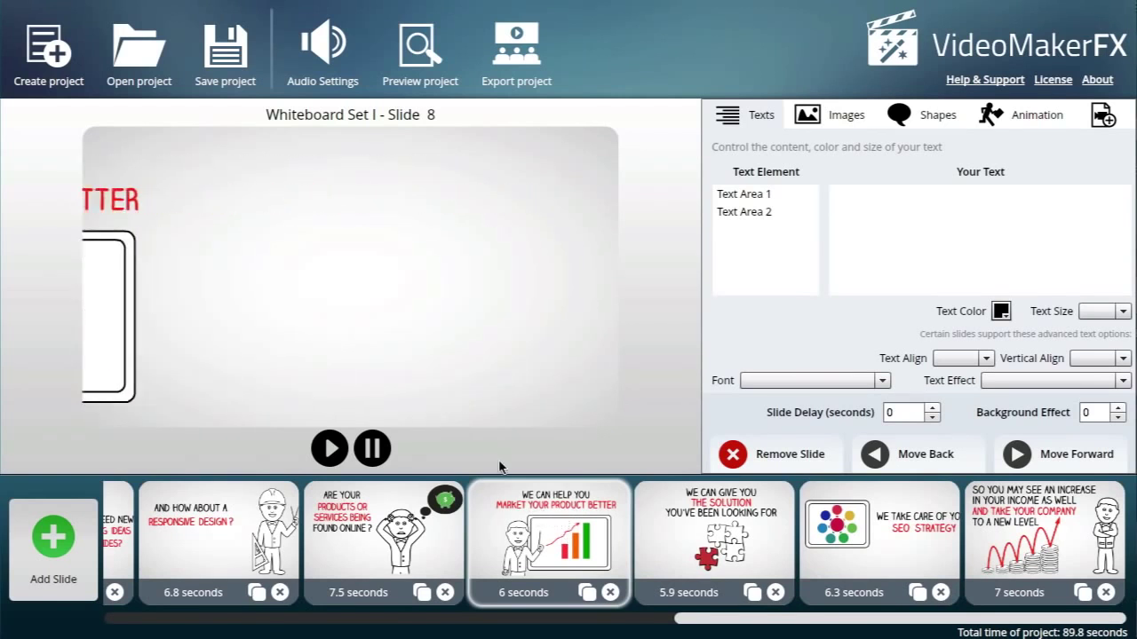
# - Replace Text Area 1's 'WE CAN HELP YOU' with 'This is Very Cool'
pyautogui.click(769, 195)
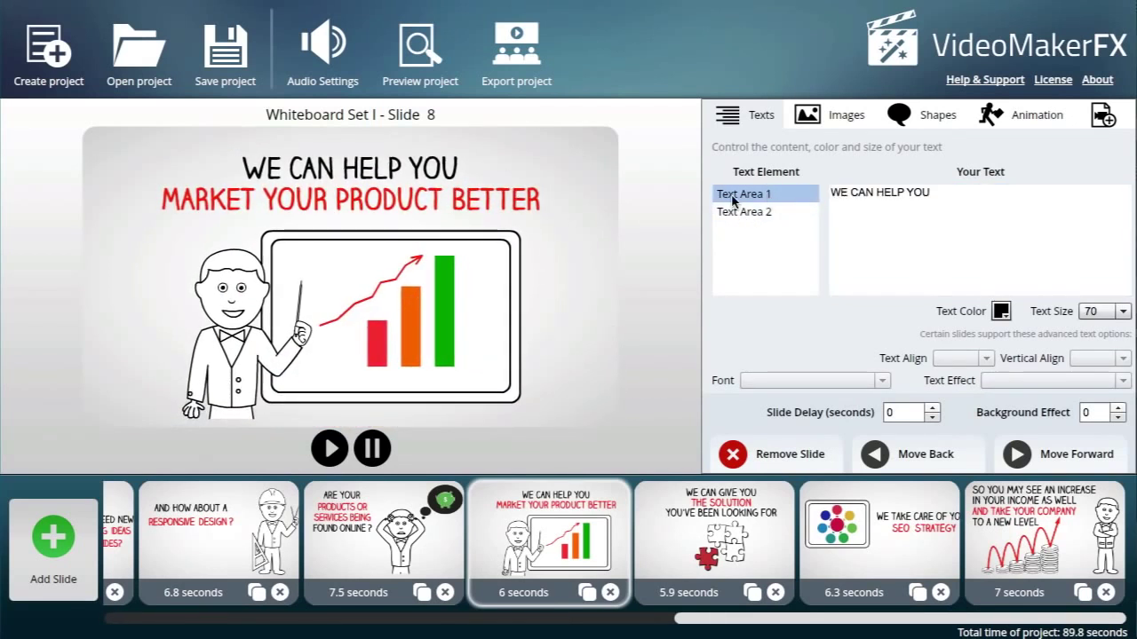
pyautogui.moveTo(988, 195); pyautogui.dragTo(797, 188)
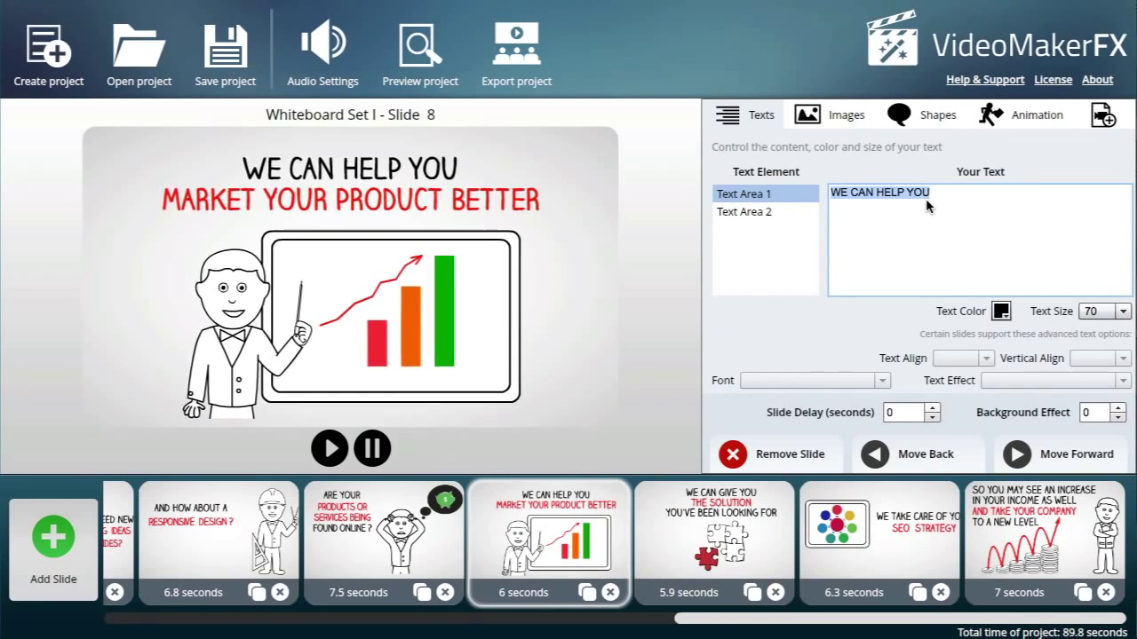
pyautogui.write('This')
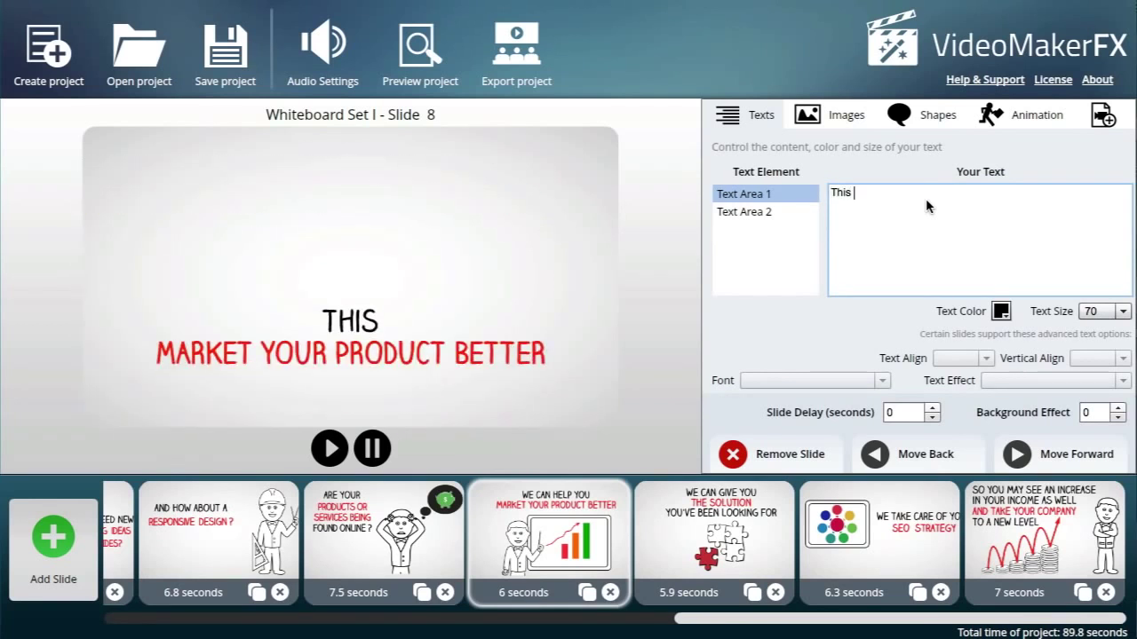
pyautogui.write('is Ve')
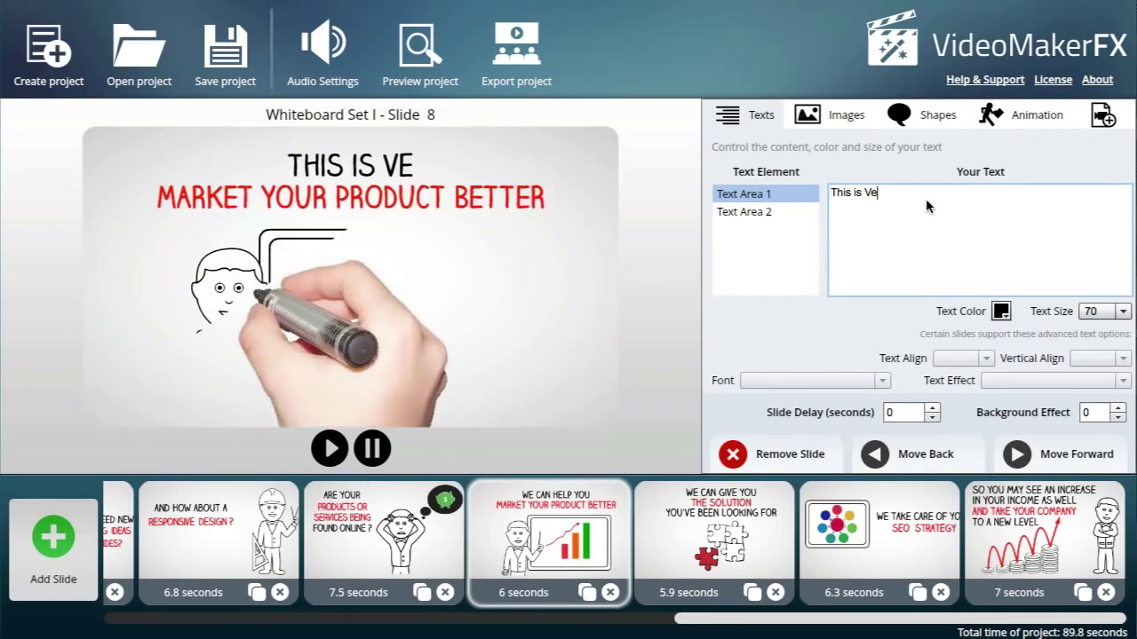
pyautogui.write('ry Cool')
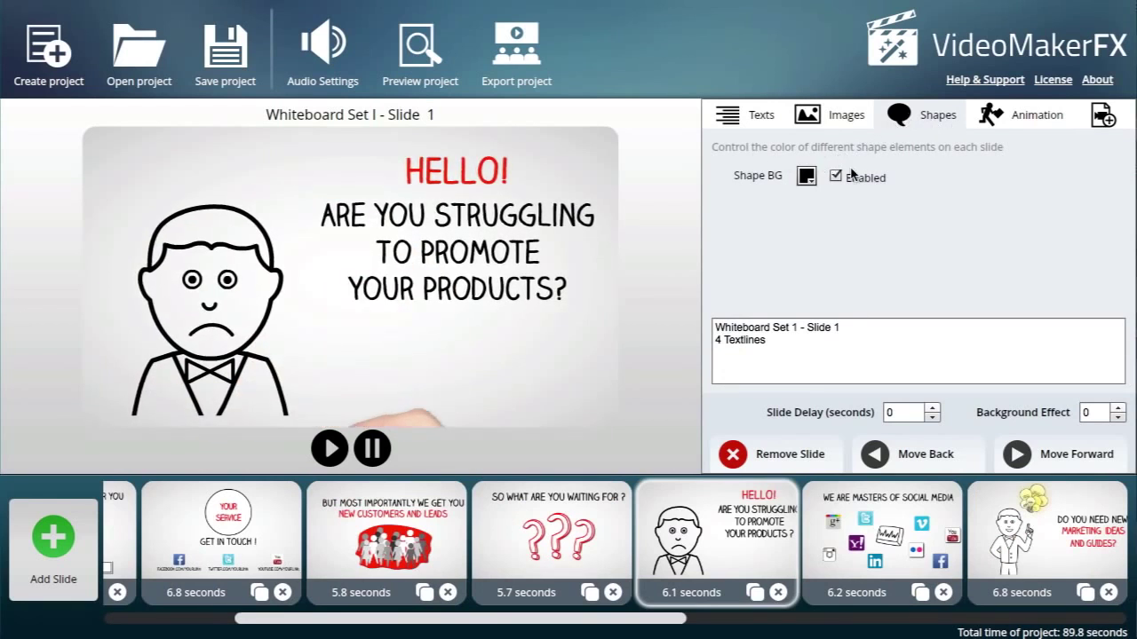
# - Try a grey shape background, then turn the shape background off
pyautogui.click(807, 177)
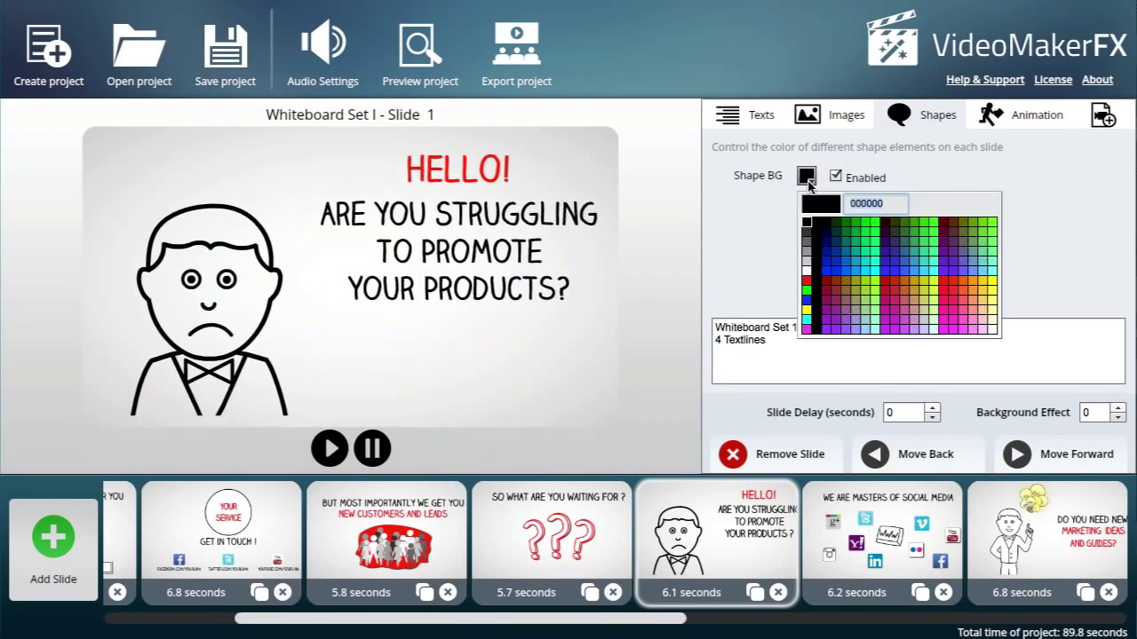
pyautogui.click(806, 253)
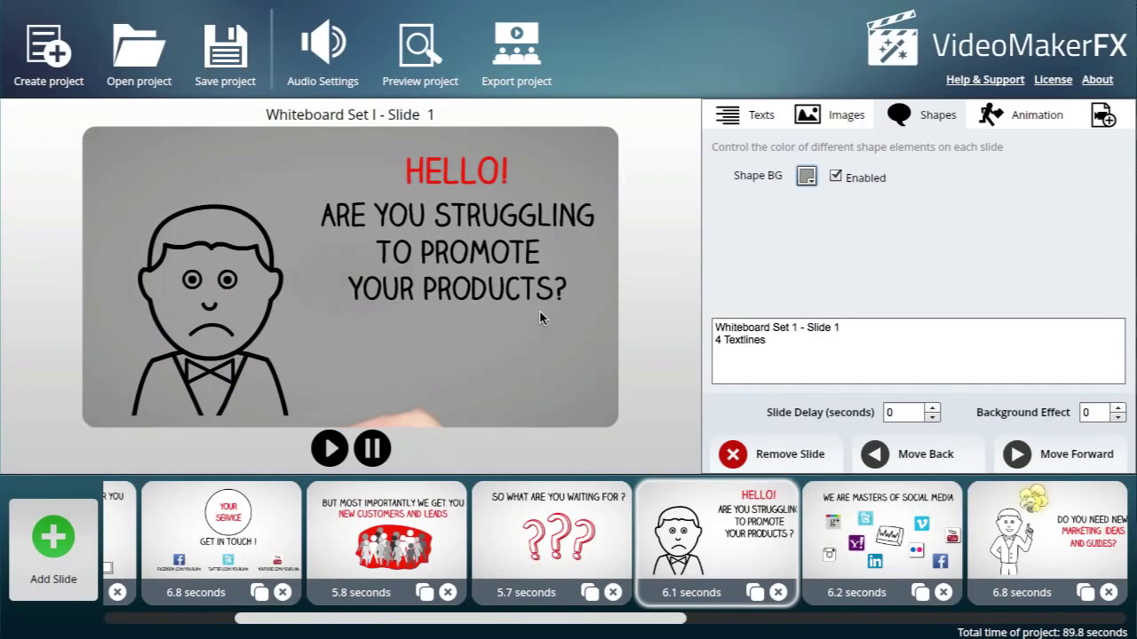
pyautogui.click(836, 178)
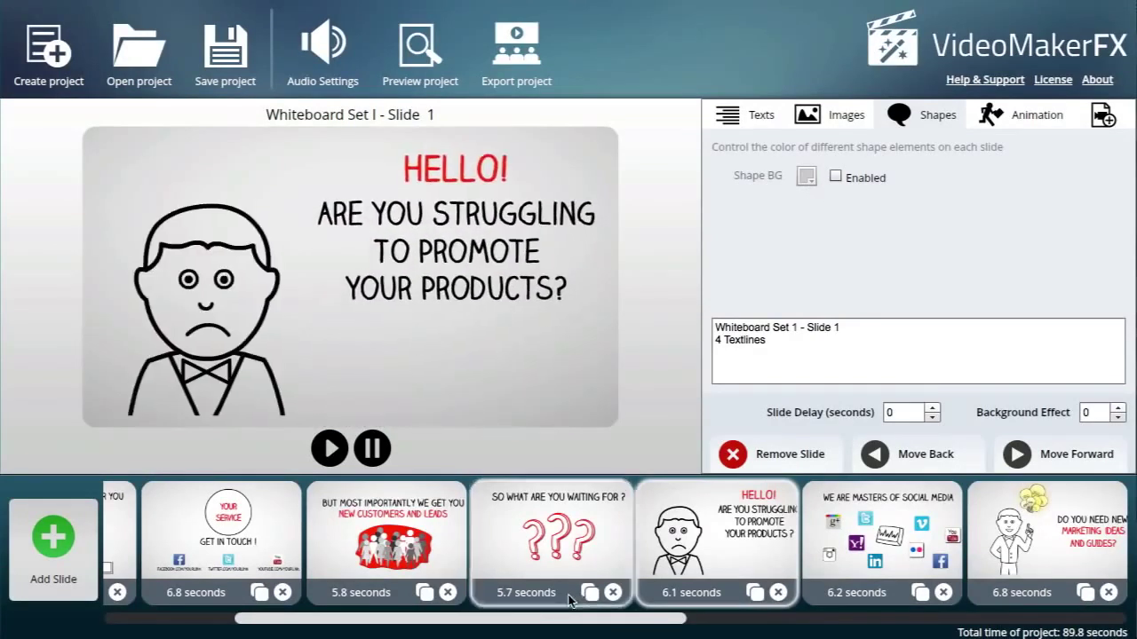
# - Show the HELLO slide's video-clip settings
pyautogui.scroll(-5, 569, 601)
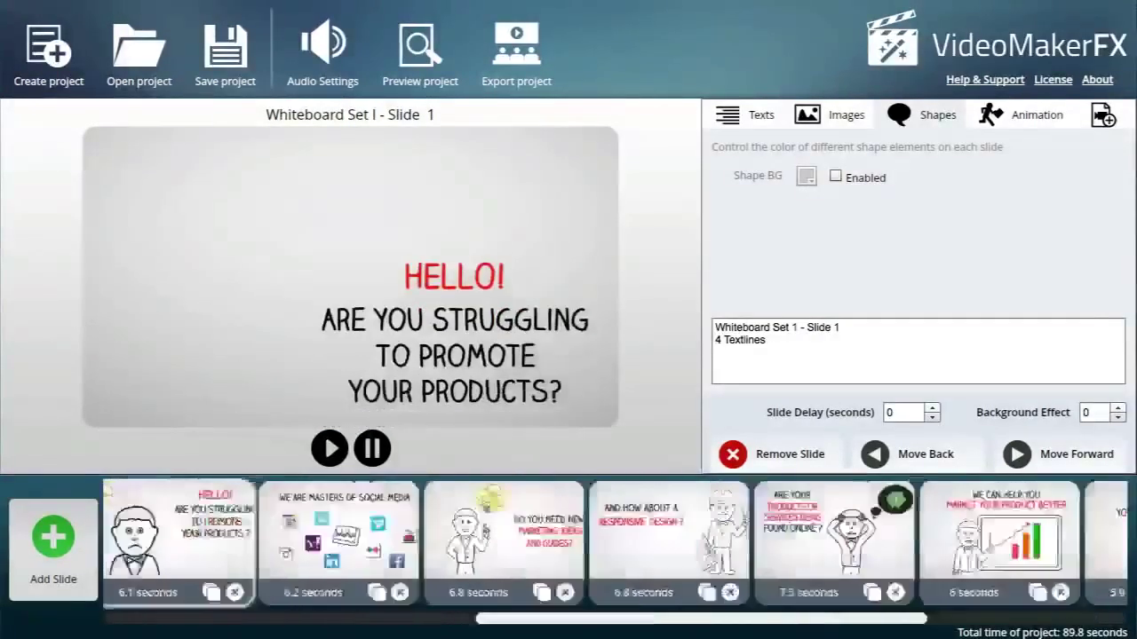
pyautogui.scroll(5, 349, 511)
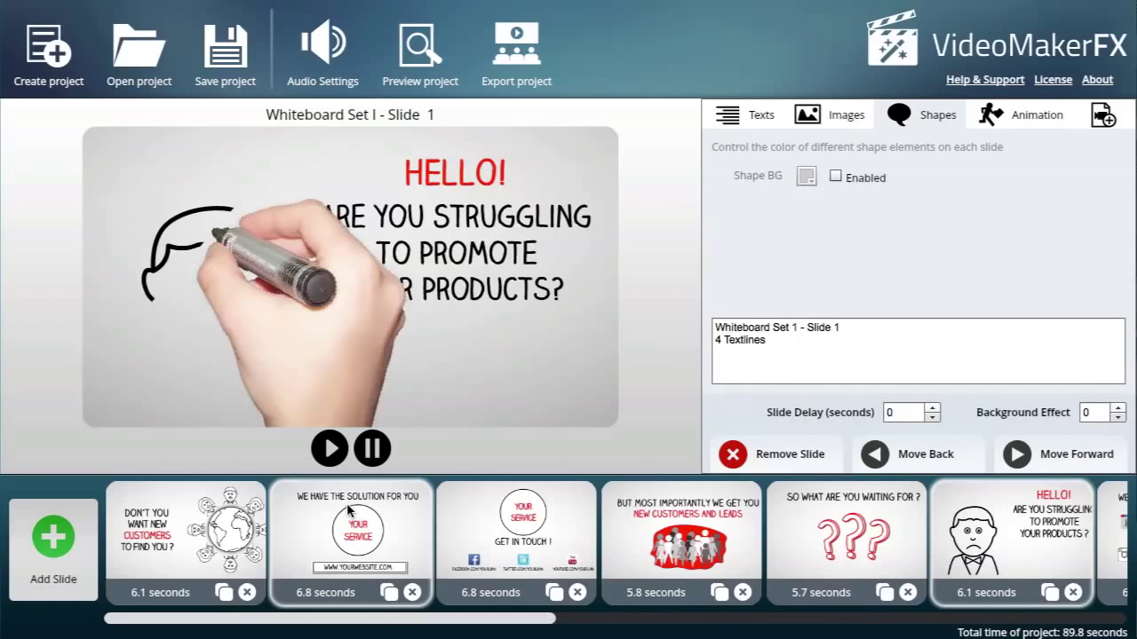
pyautogui.click(1103, 115)
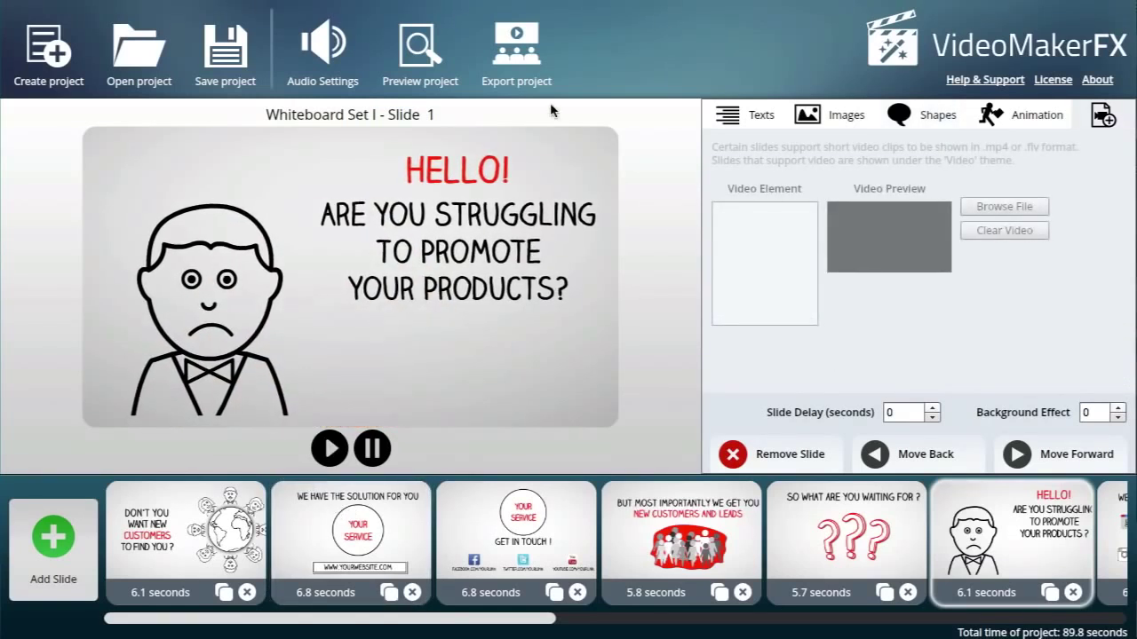
# - Preview the whole project from the first slide
pyautogui.click(412, 57)
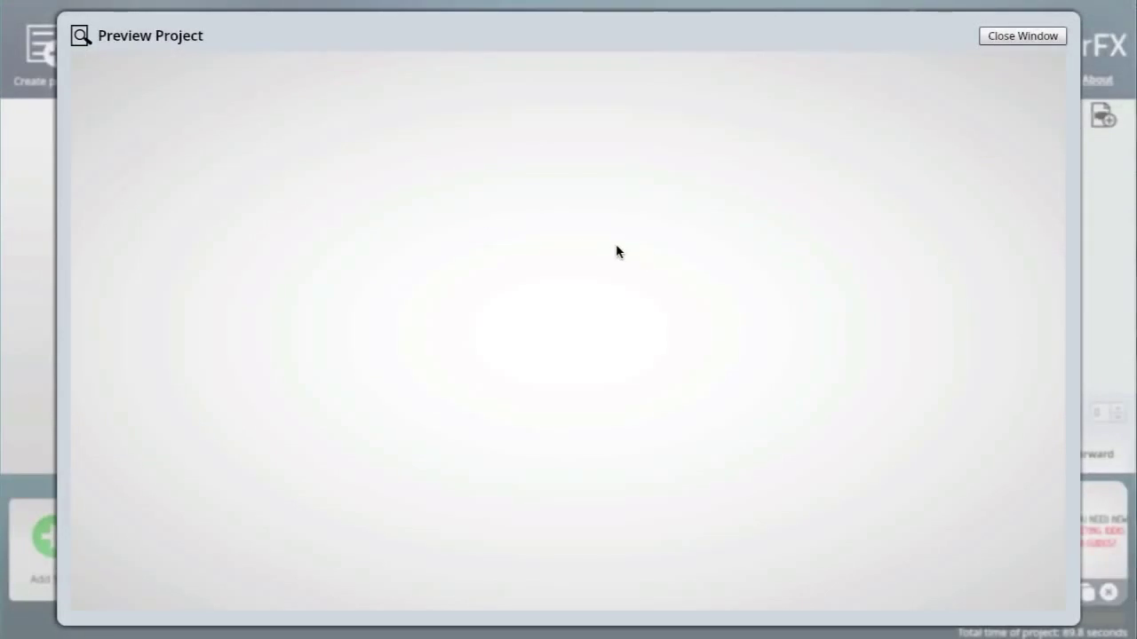
# - Close the preview and enable Feel So Good.mp3 as the first music track
pyautogui.click(1023, 36)
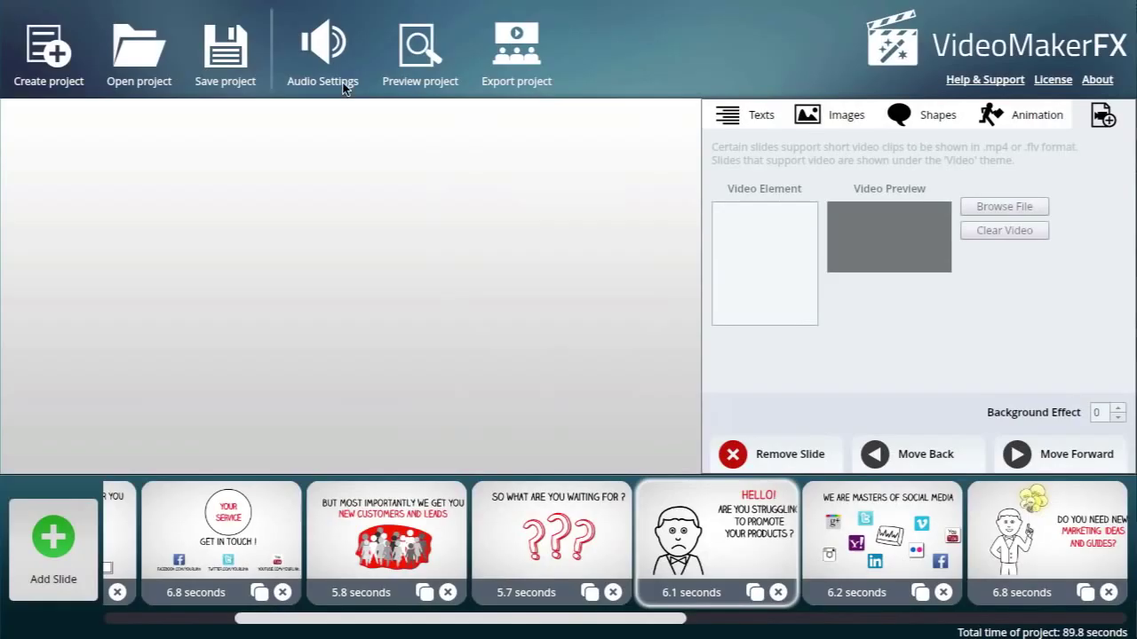
pyautogui.click(334, 73)
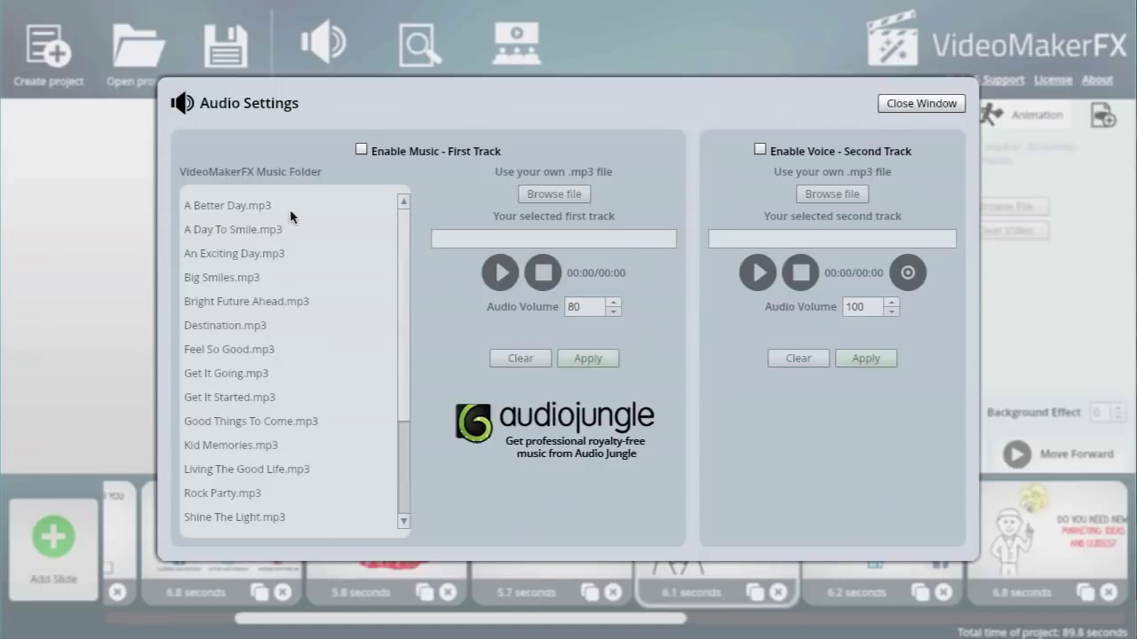
pyautogui.click(360, 151)
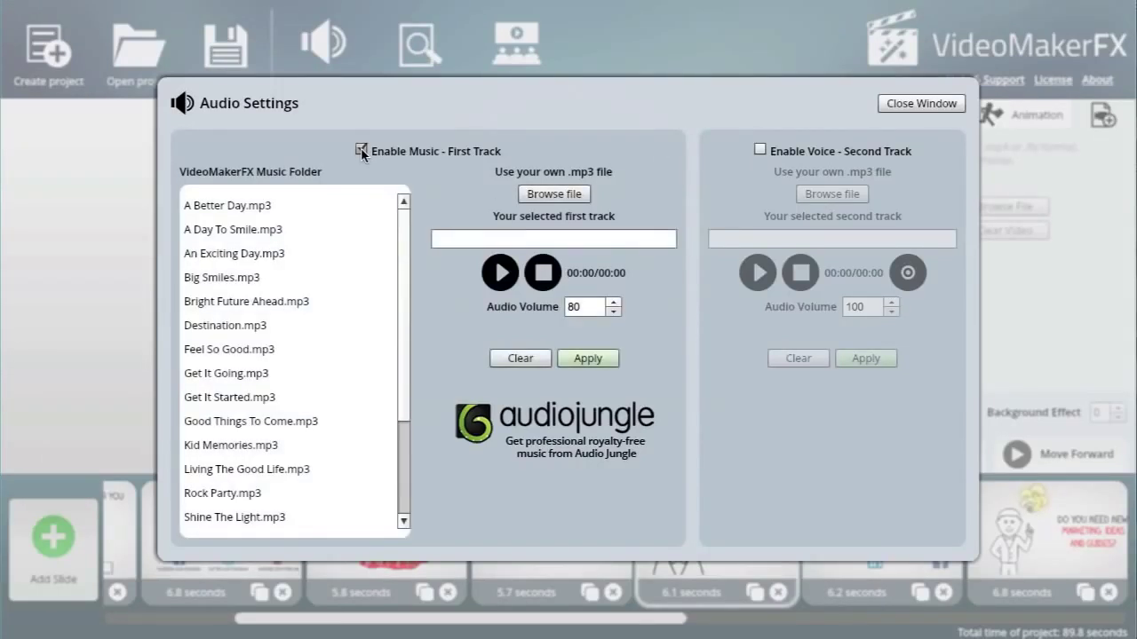
pyautogui.moveTo(402, 245)
pyautogui.mouseDown()
pyautogui.moveTo(402, 349)
pyautogui.moveTo(401, 229)
pyautogui.mouseUp()
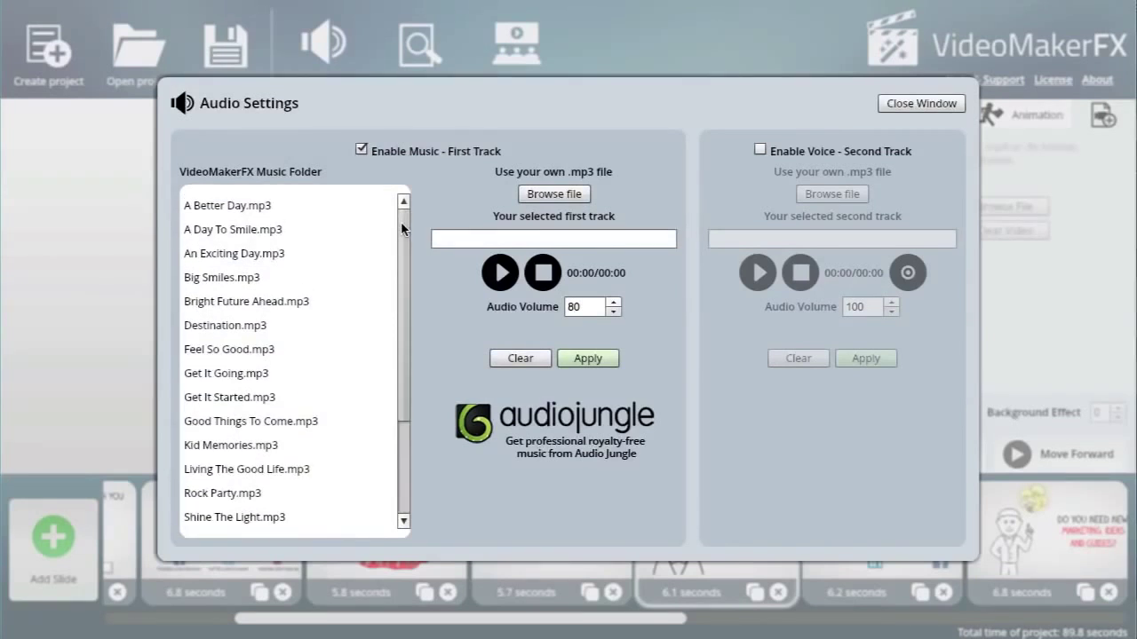
pyautogui.click(262, 352)
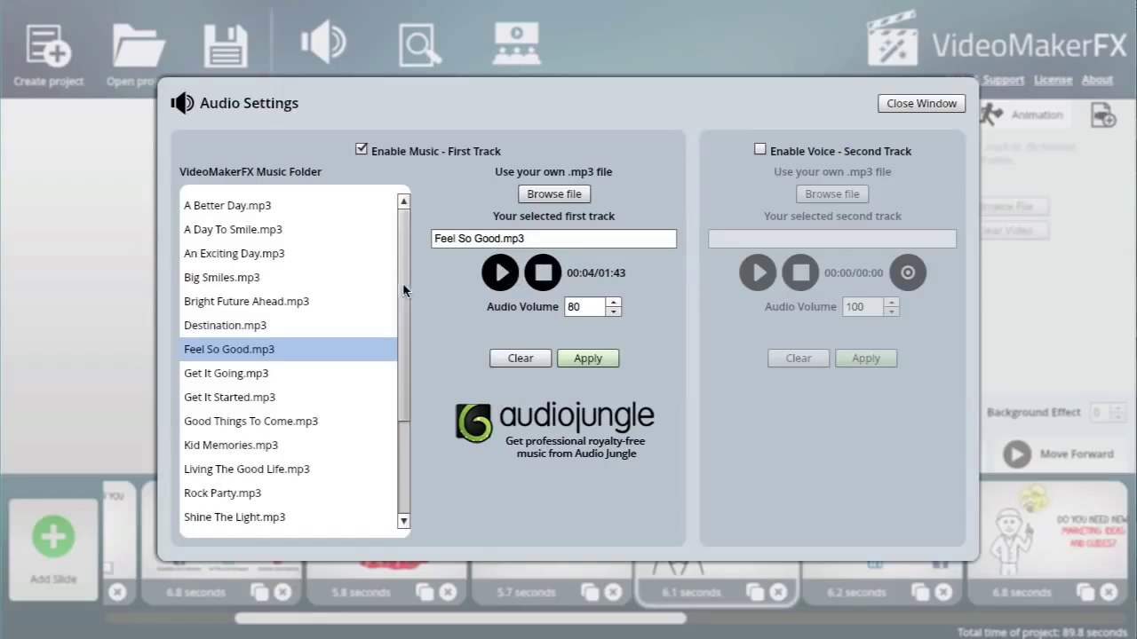
pyautogui.scroll(-2, 410, 386)
pyautogui.scroll(2, 395, 238)
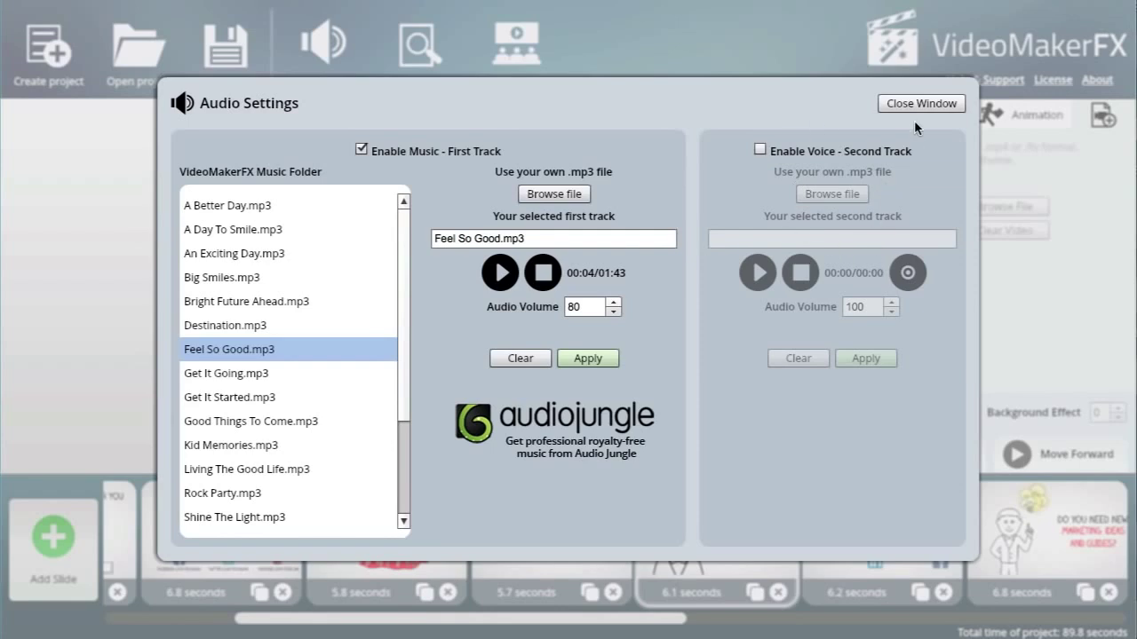
pyautogui.click(950, 104)
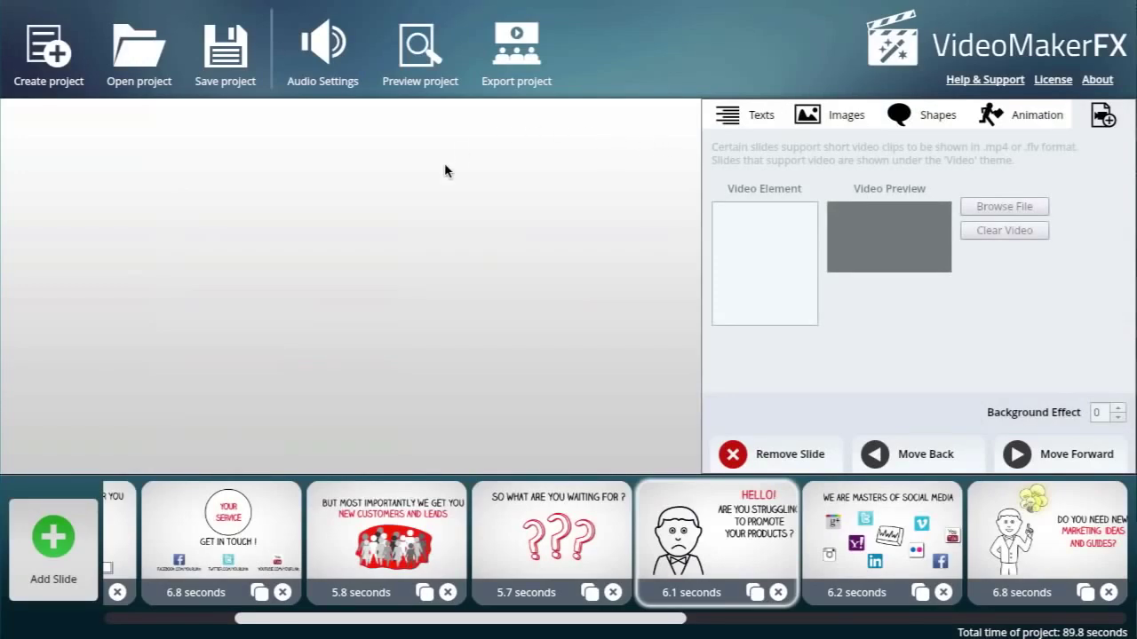
# - Set the video export to 1280 x 720 (HD) size and Good quality
pyautogui.click(515, 61)
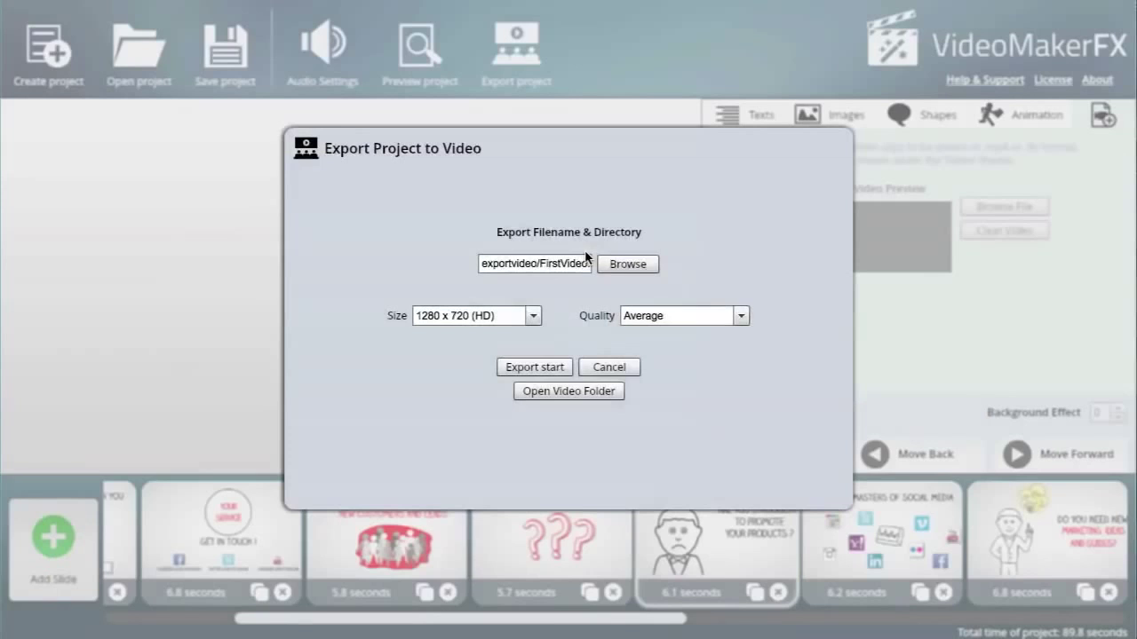
pyautogui.click(533, 317)
pyautogui.moveTo(532, 349)
pyautogui.mouseDown()
pyautogui.moveTo(535, 392)
pyautogui.moveTo(535, 337)
pyautogui.mouseUp()
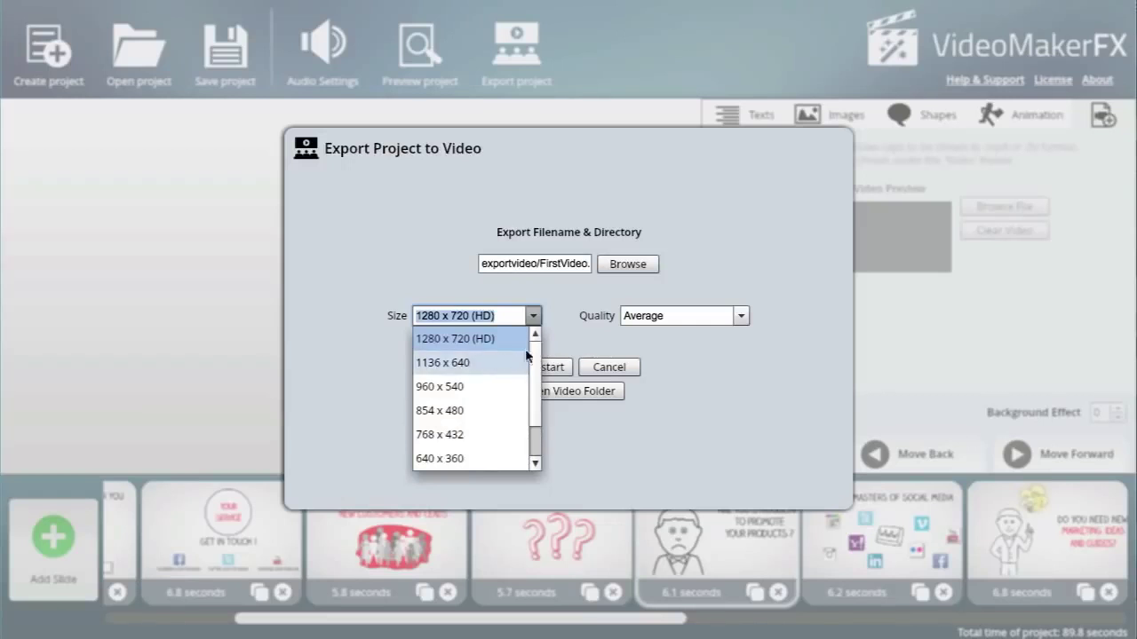
pyautogui.click(423, 318)
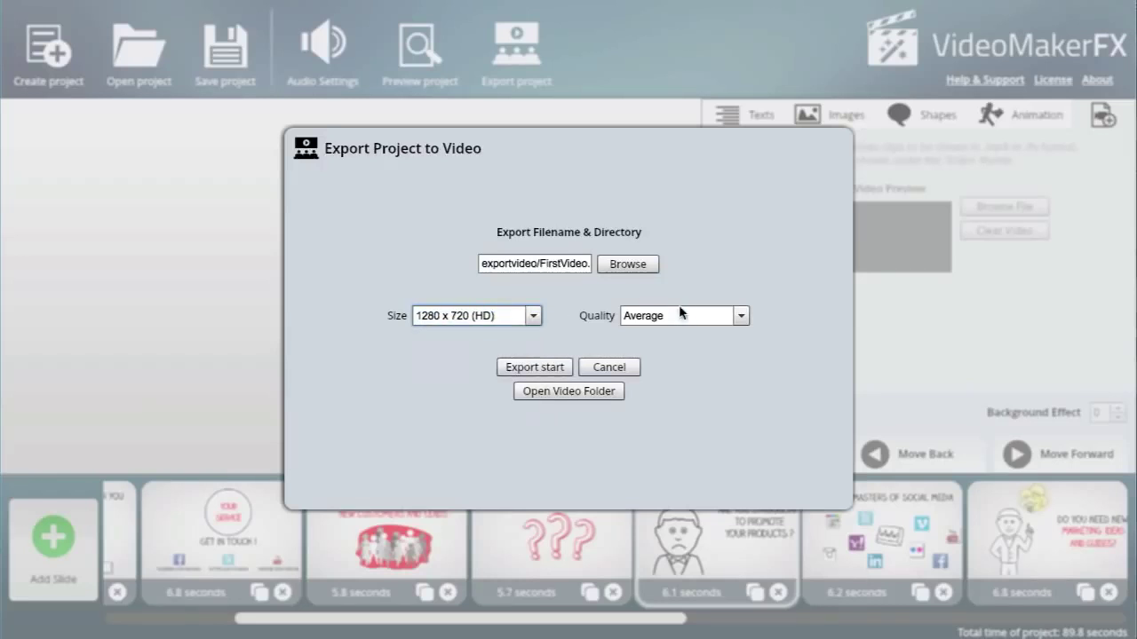
pyautogui.click(741, 315)
pyautogui.click(712, 360)
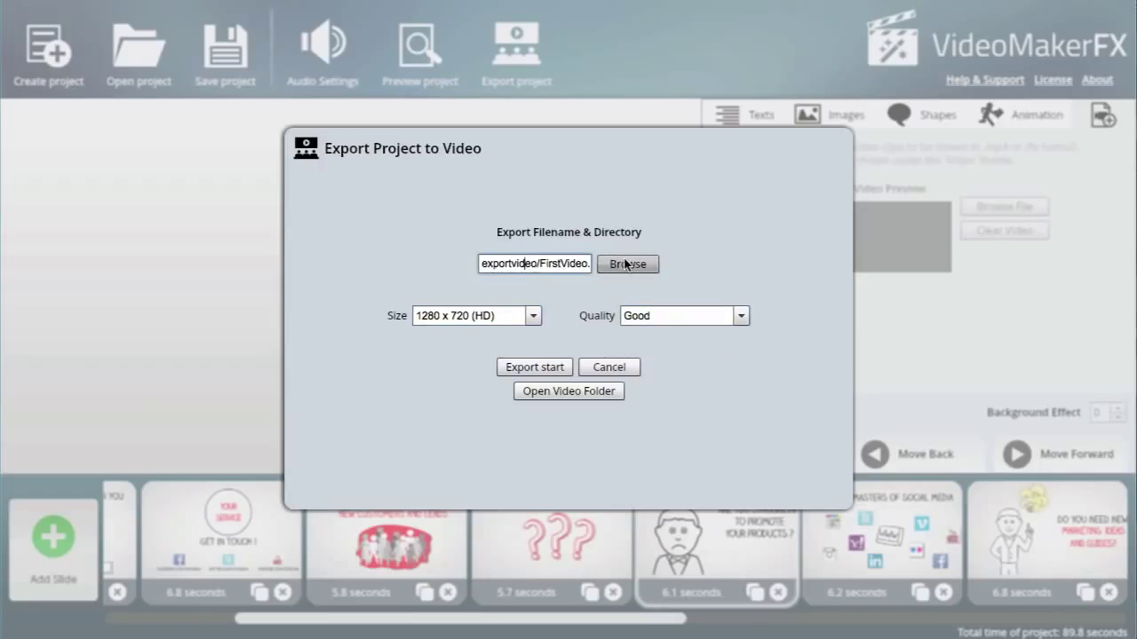
pyautogui.moveTo(515, 264)
pyautogui.mouseDown()
pyautogui.moveTo(632, 262)
pyautogui.moveTo(500, 264)
pyautogui.mouseUp()
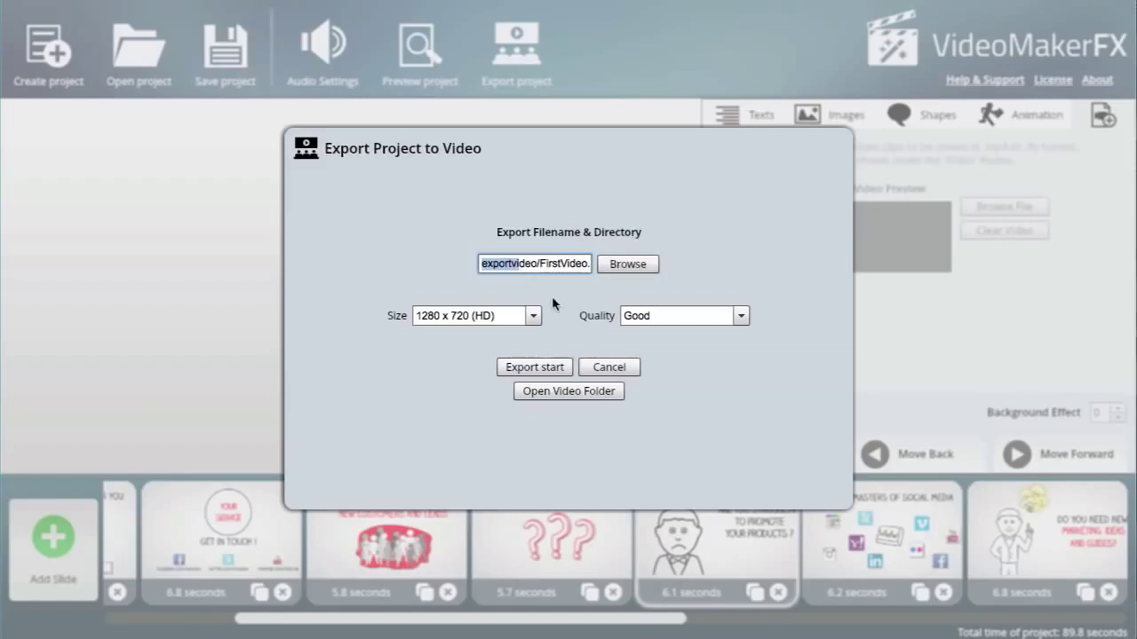
# - Export the project to FirstVideo.mp4 and acknowledge the completion message
pyautogui.click(546, 368)
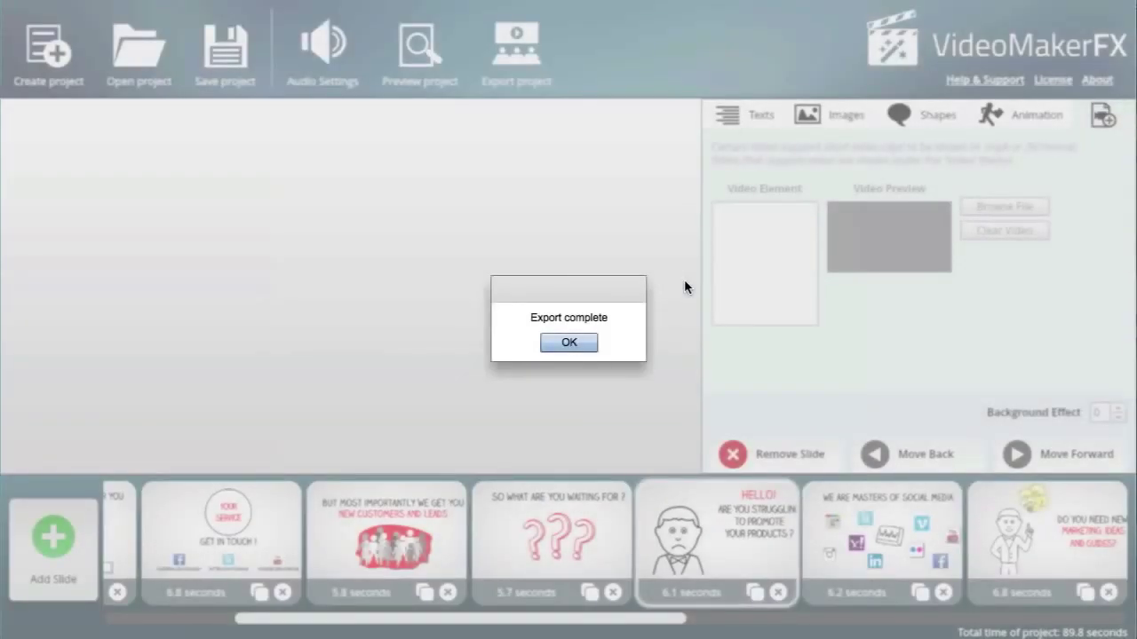
pyautogui.click(584, 341)
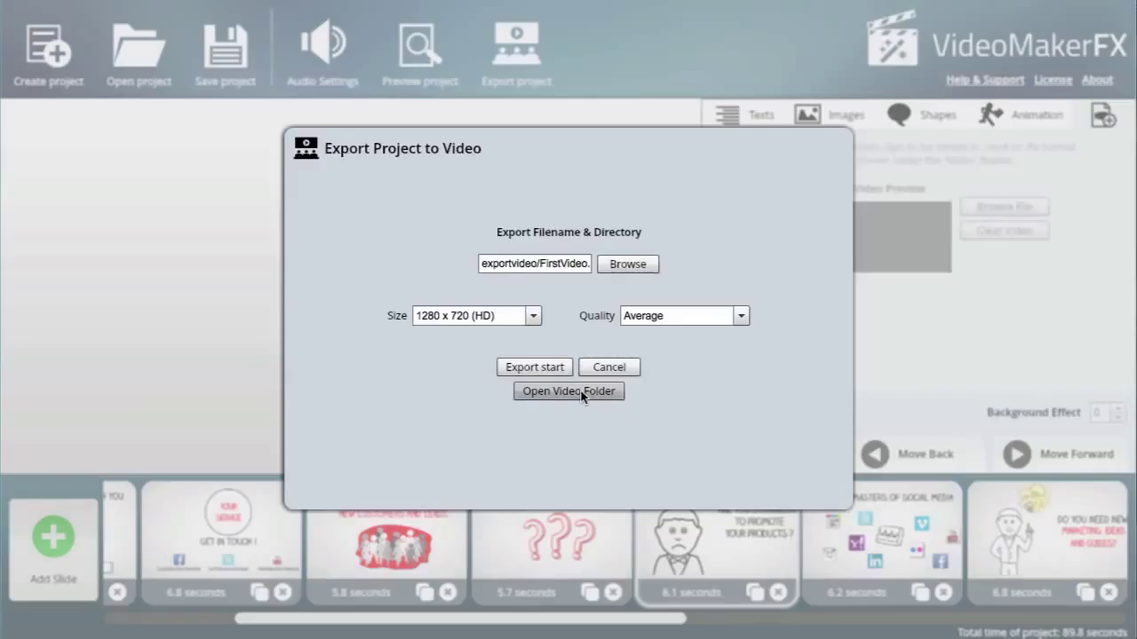
# - Quick Look the exported FirstVideo.mp4 in the exportvideo folder
pyautogui.click(564, 395)
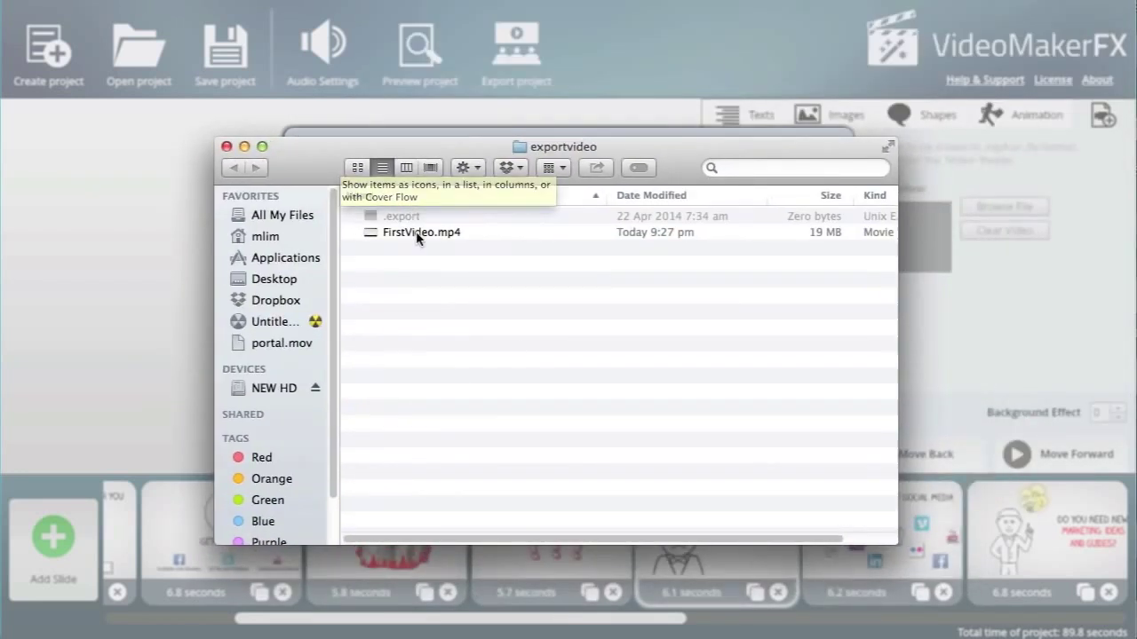
pyautogui.click(416, 235)
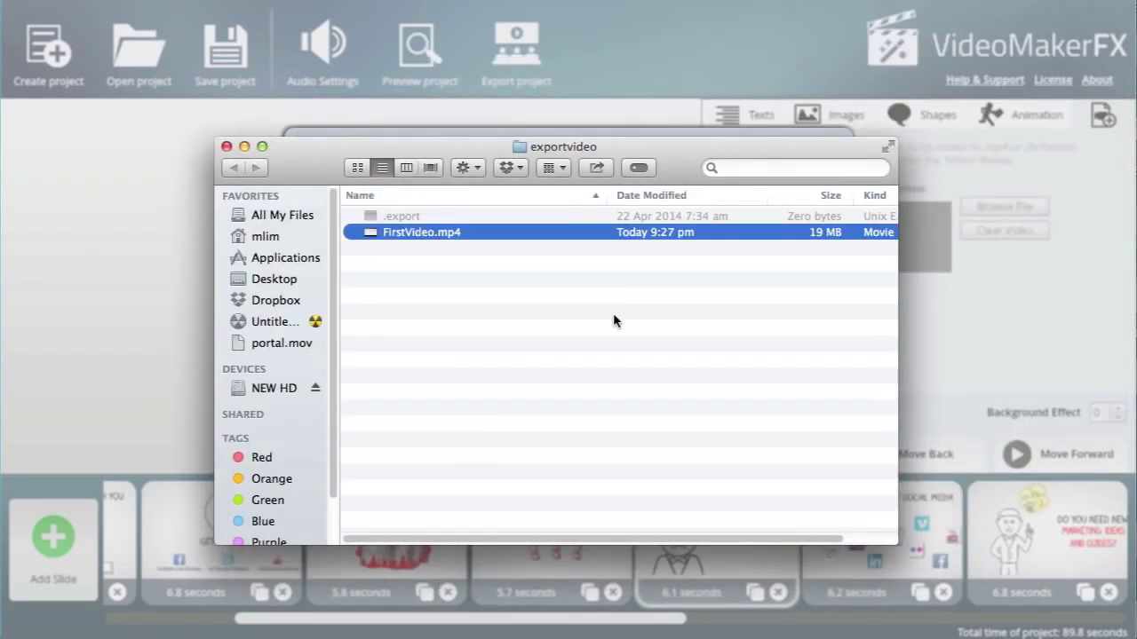
pyautogui.press('space')
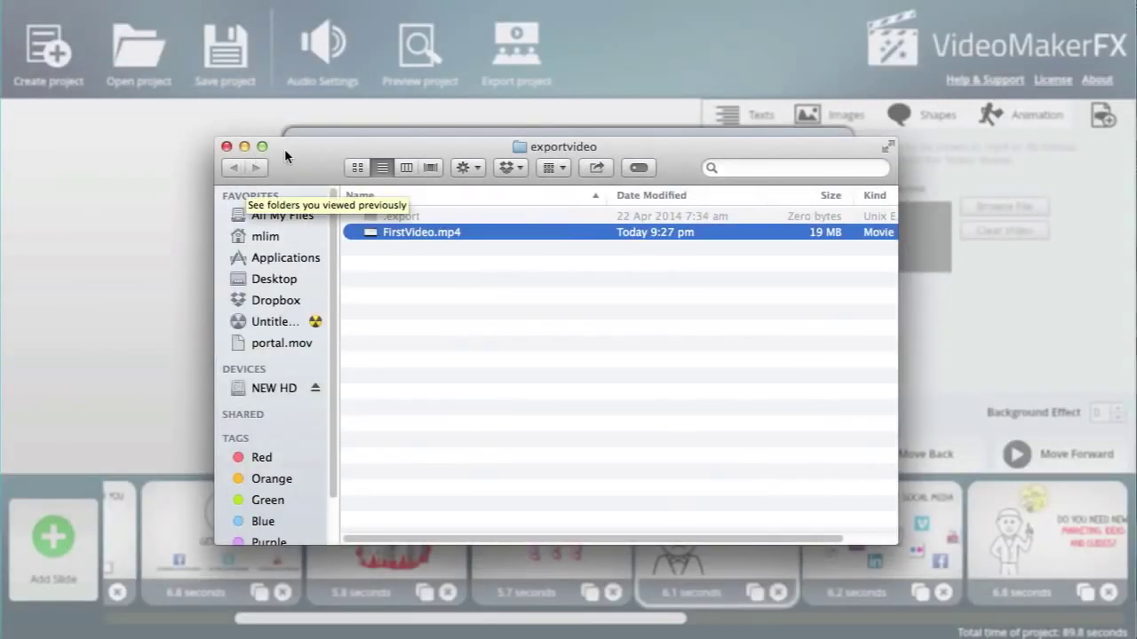
pyautogui.moveTo(285, 151); pyautogui.dragTo(178, 170)
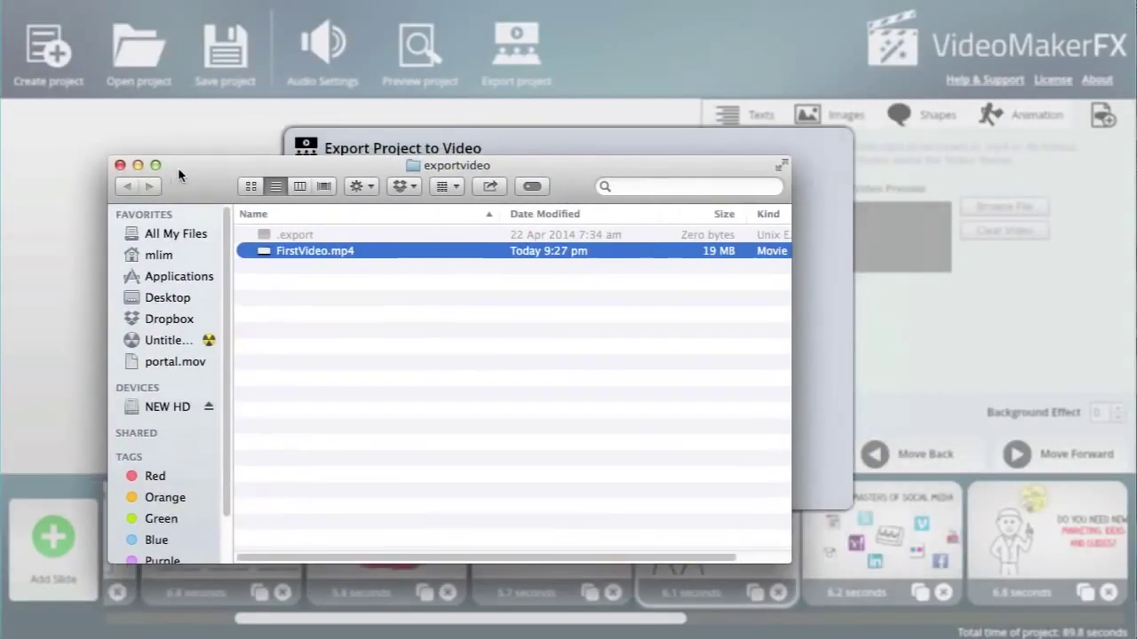
# - Close the exportvideo Finder folder and cancel the Export Project to Video dialog
pyautogui.click(120, 165)
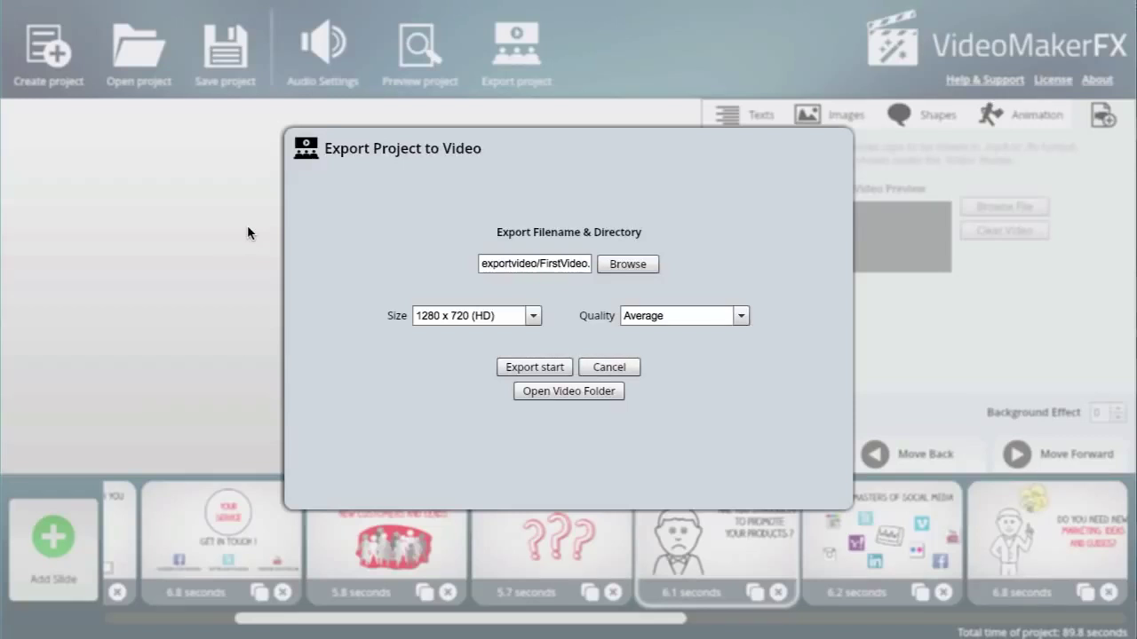
pyautogui.click(609, 366)
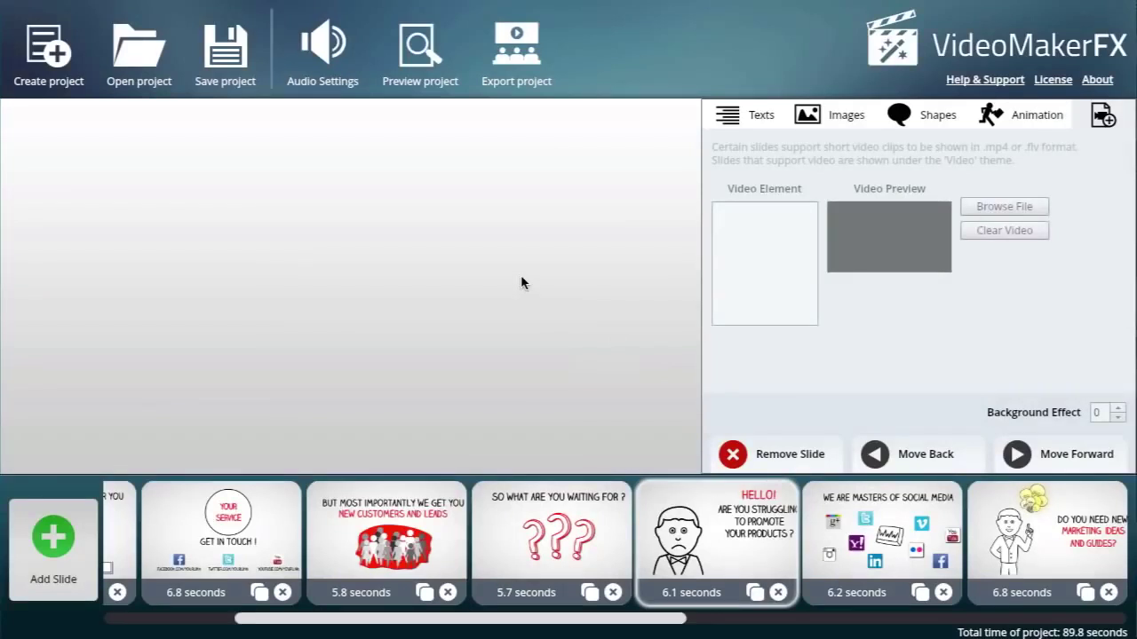